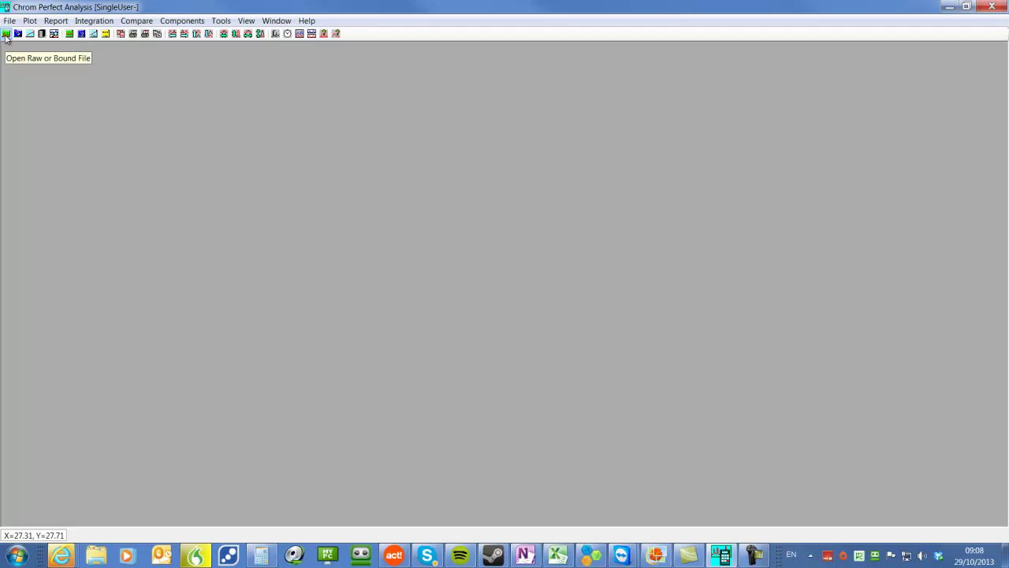
Open the raw data file Amino.1 from the SampleData folder
{"action": "left_click", "coordinate": [5, 36]}
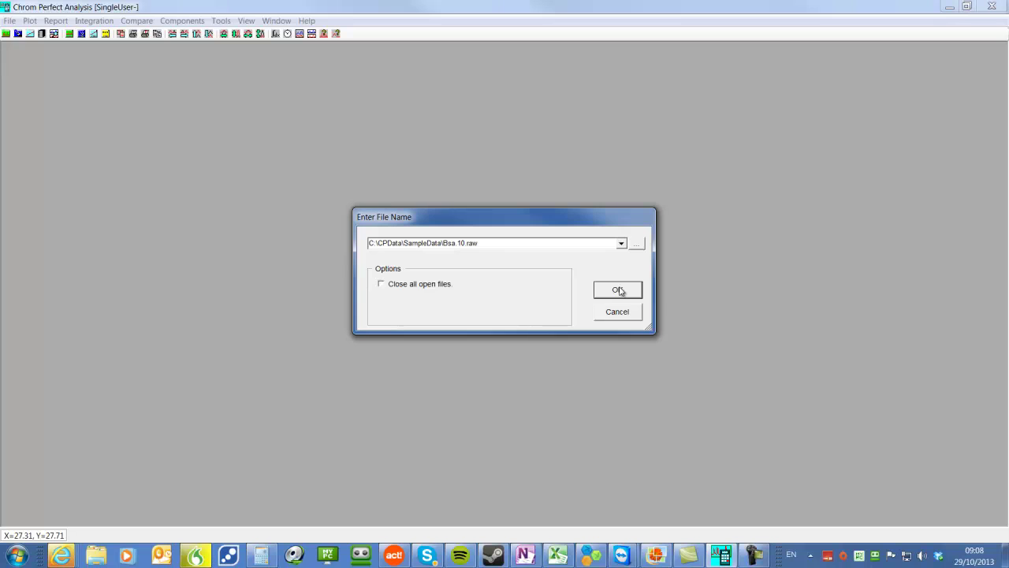
{"action": "left_click", "coordinate": [621, 243]}
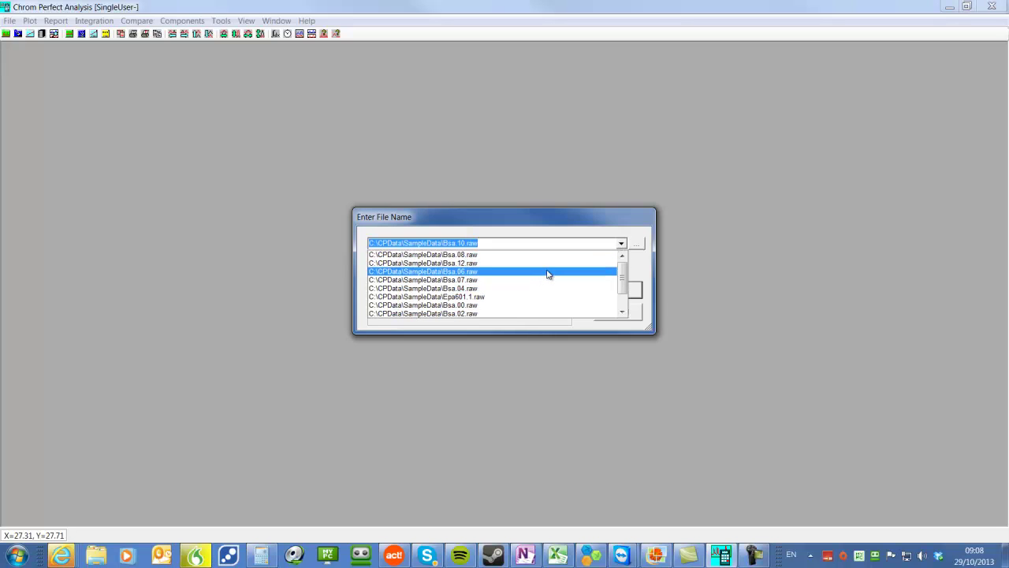
{"action": "left_click", "coordinate": [568, 238]}
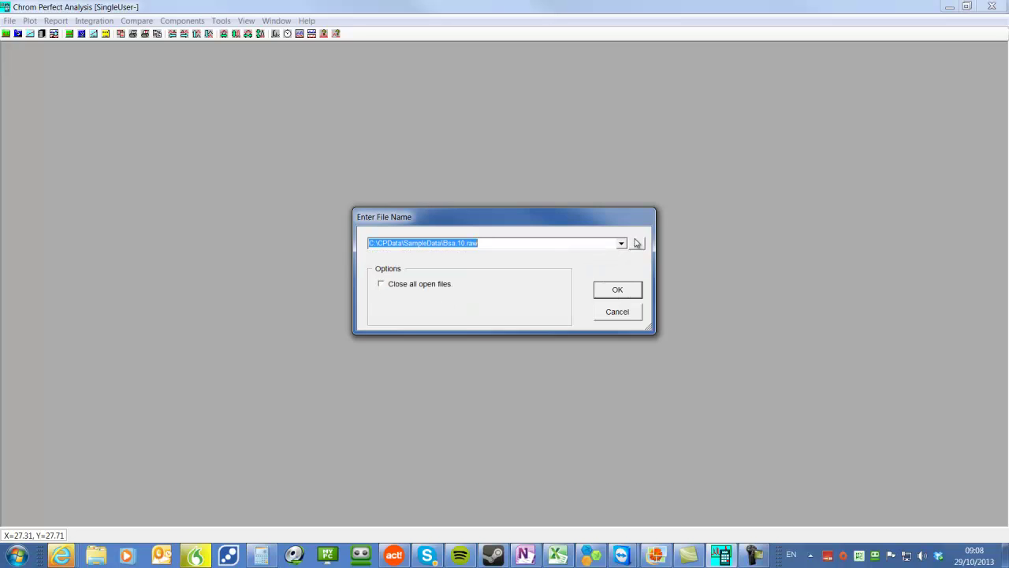
{"action": "left_click", "coordinate": [640, 247]}
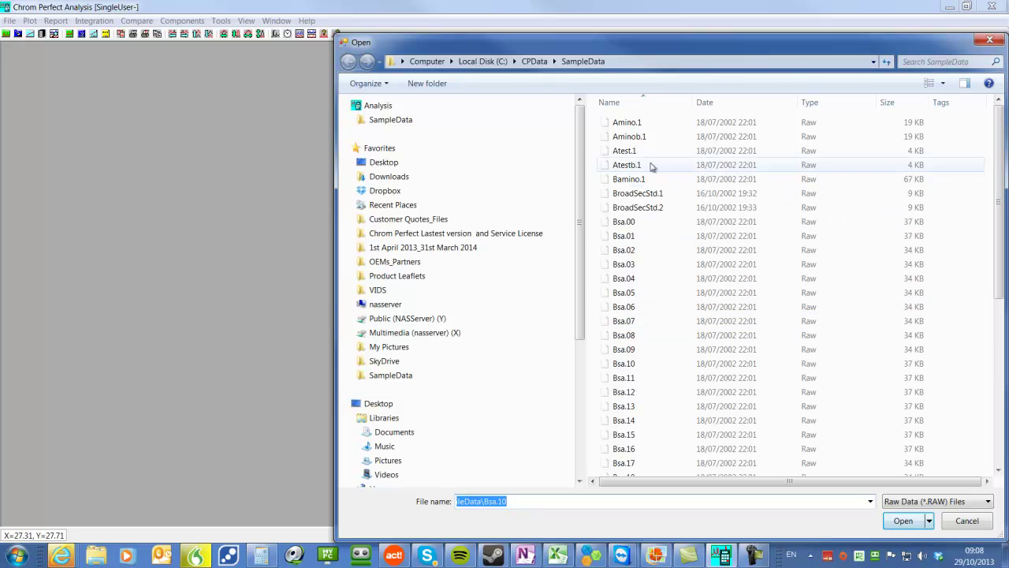
{"action": "left_click", "coordinate": [637, 125]}
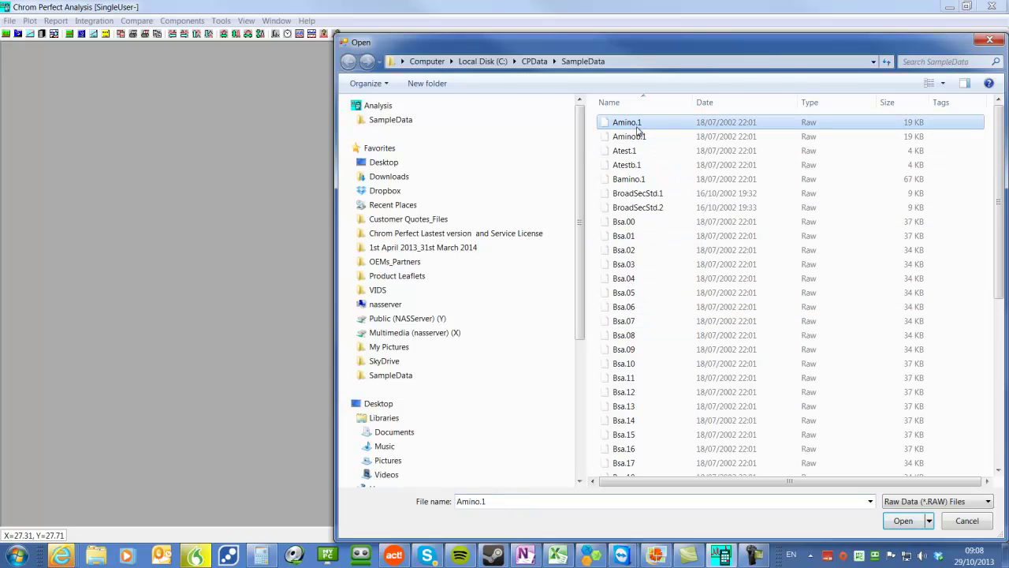
{"action": "left_click", "coordinate": [907, 522]}
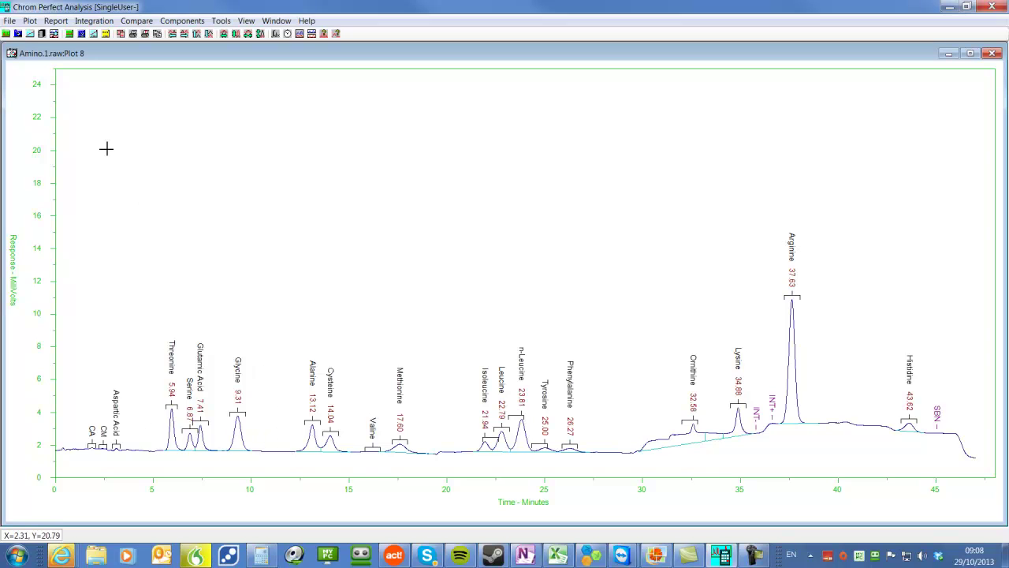
Turn on the axis spans, file name and sample name labels on the plot and set the peak quantity label to Area
{"action": "left_click", "coordinate": [30, 21]}
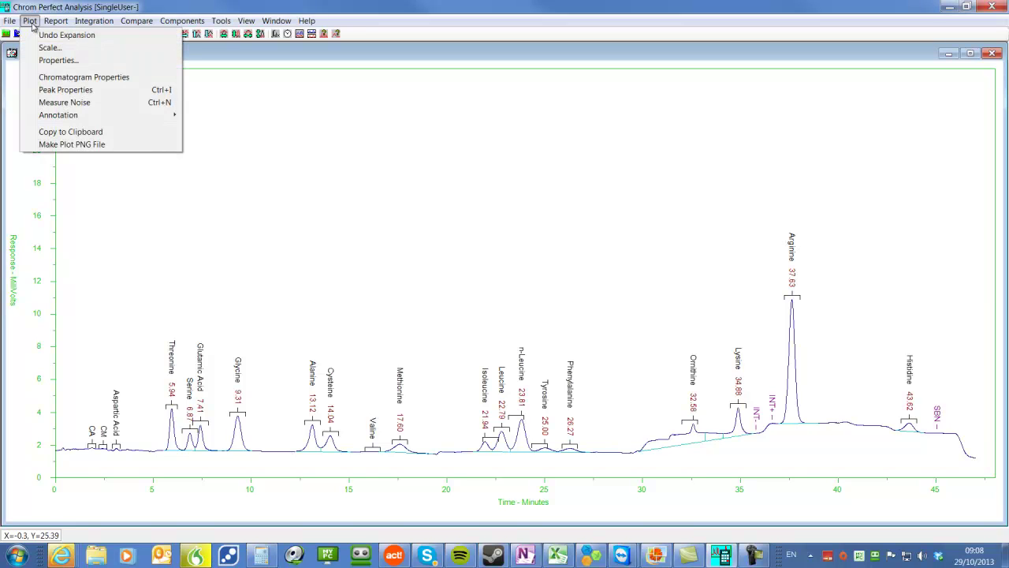
{"action": "left_click", "coordinate": [402, 176]}
{"action": "right_click", "coordinate": [402, 176]}
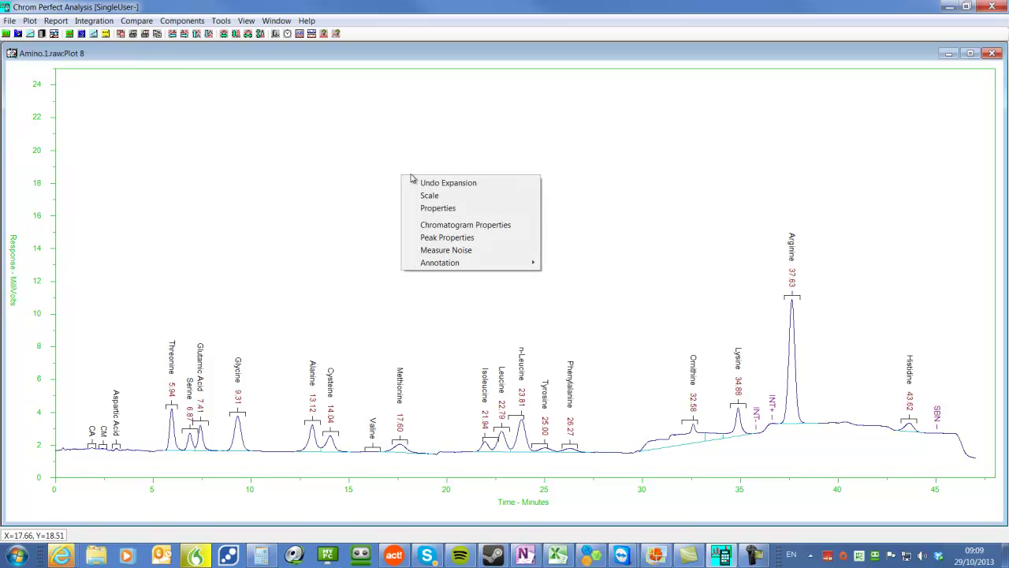
{"action": "left_click", "coordinate": [440, 208]}
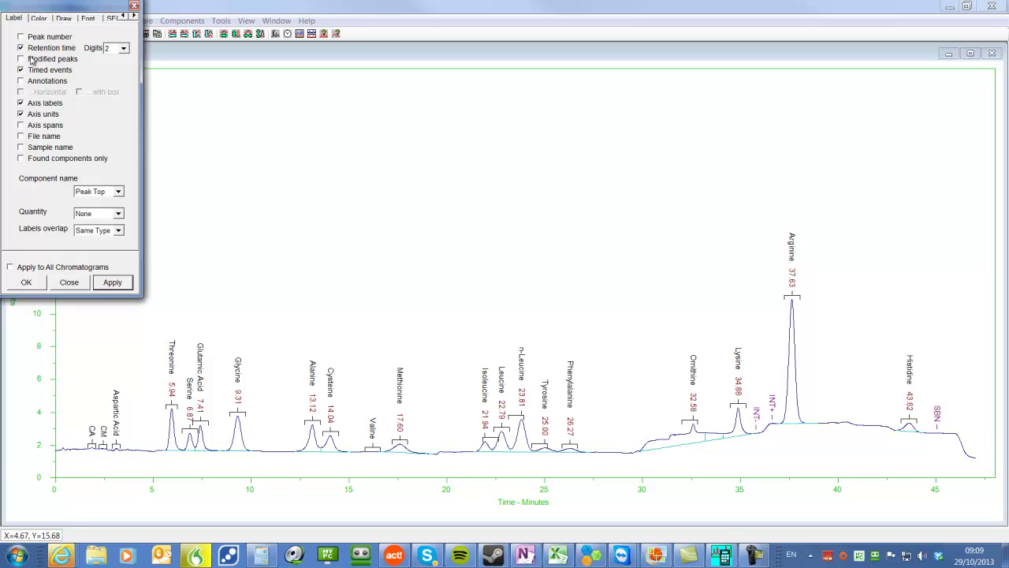
{"action": "left_click", "coordinate": [21, 125]}
{"action": "left_click", "coordinate": [21, 137]}
{"action": "left_click", "coordinate": [22, 147]}
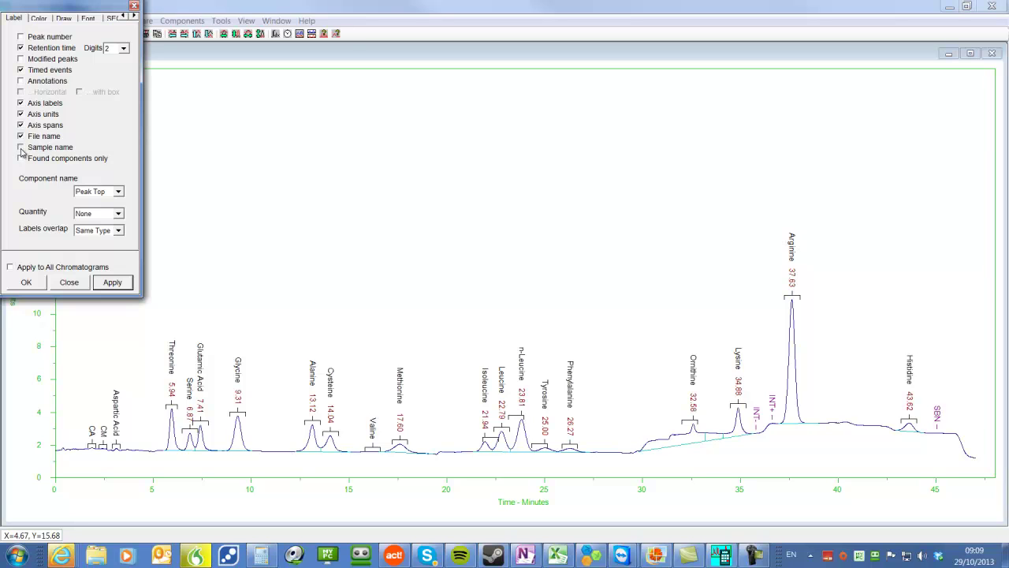
{"action": "left_click", "coordinate": [118, 214]}
{"action": "left_click", "coordinate": [95, 241]}
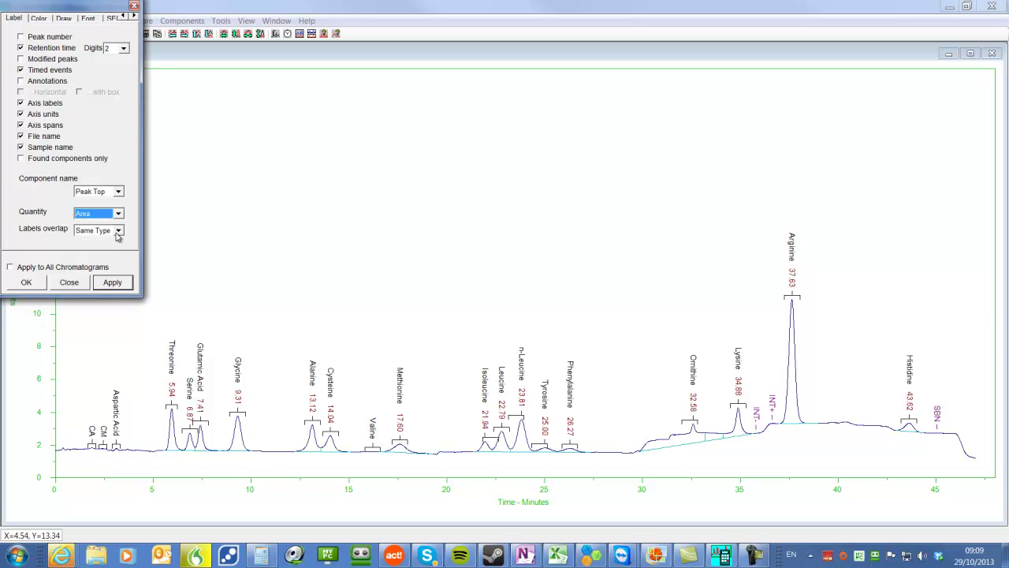
{"action": "left_click", "coordinate": [35, 287]}
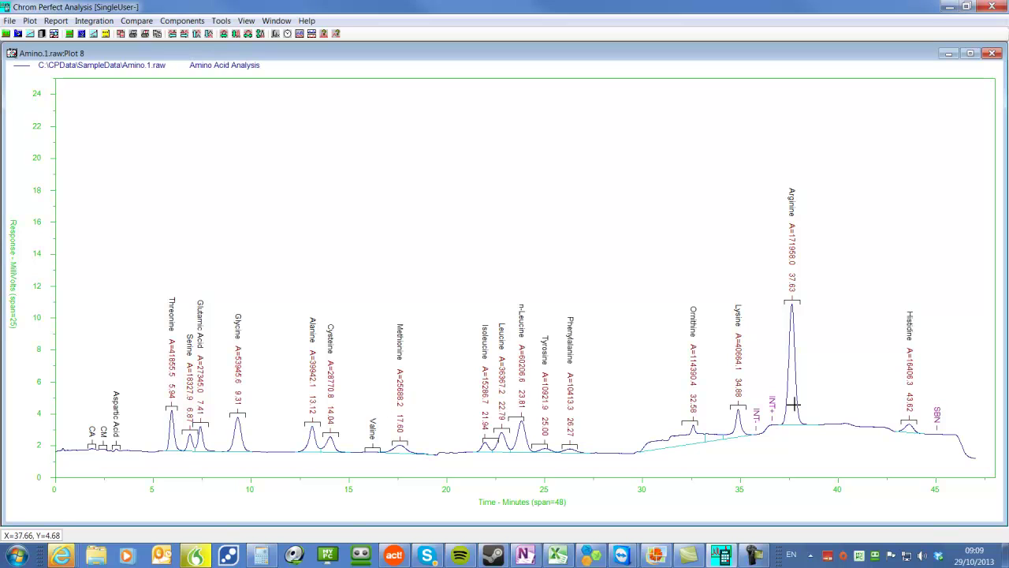
Examine the color, drawing and font settings in the plot properties, including the list of colorable plot elements
{"action": "right_click", "coordinate": [189, 188]}
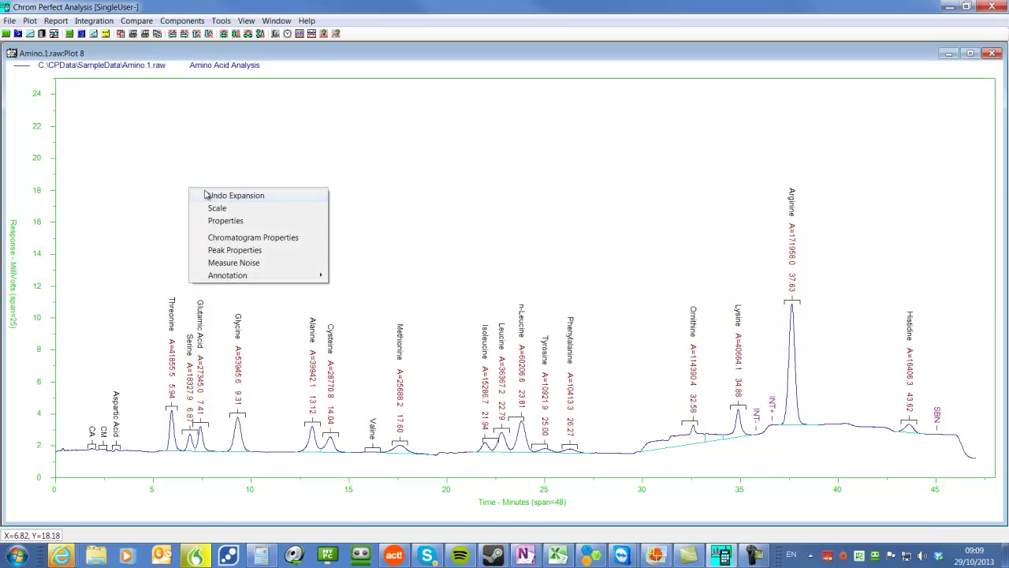
{"action": "left_click", "coordinate": [236, 221]}
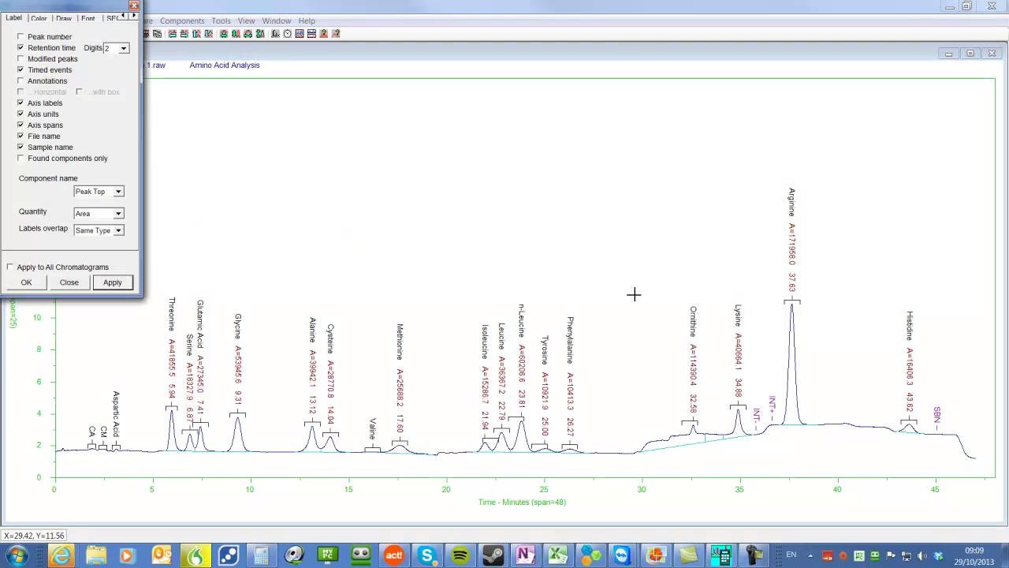
{"action": "left_click", "coordinate": [40, 20]}
{"action": "left_click", "coordinate": [69, 51]}
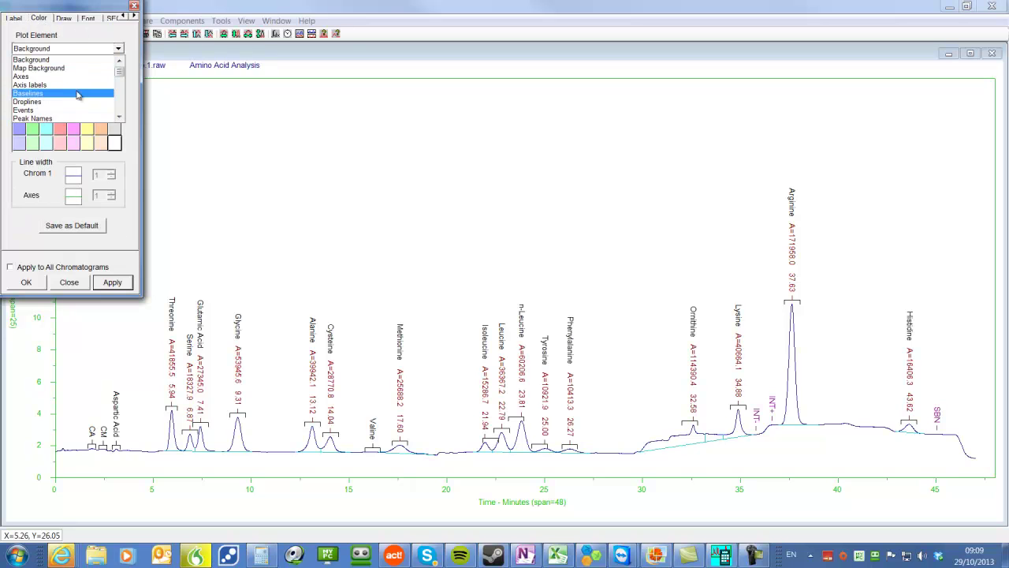
{"action": "left_click", "coordinate": [126, 49]}
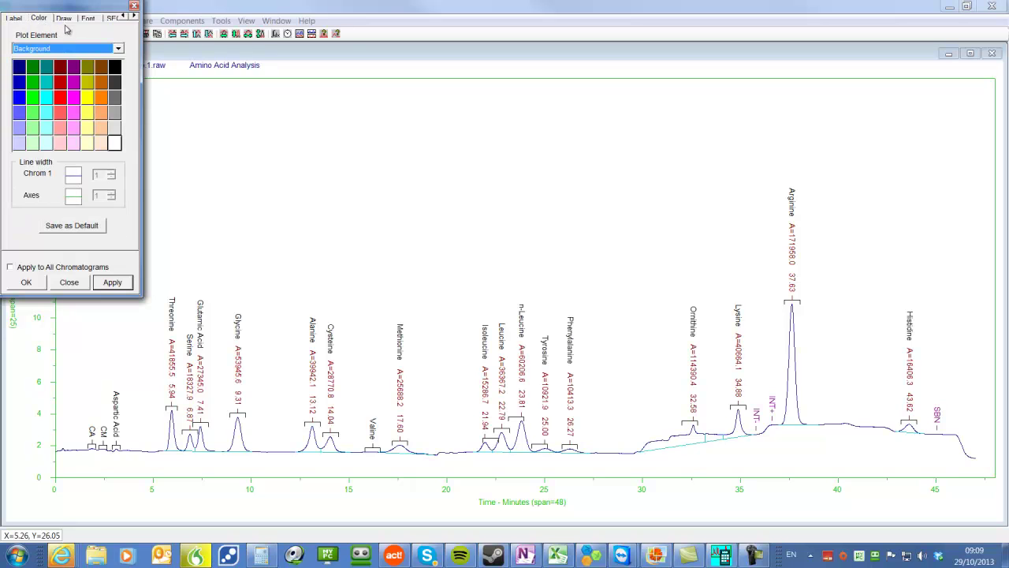
{"action": "left_click", "coordinate": [66, 19]}
{"action": "left_click", "coordinate": [90, 19]}
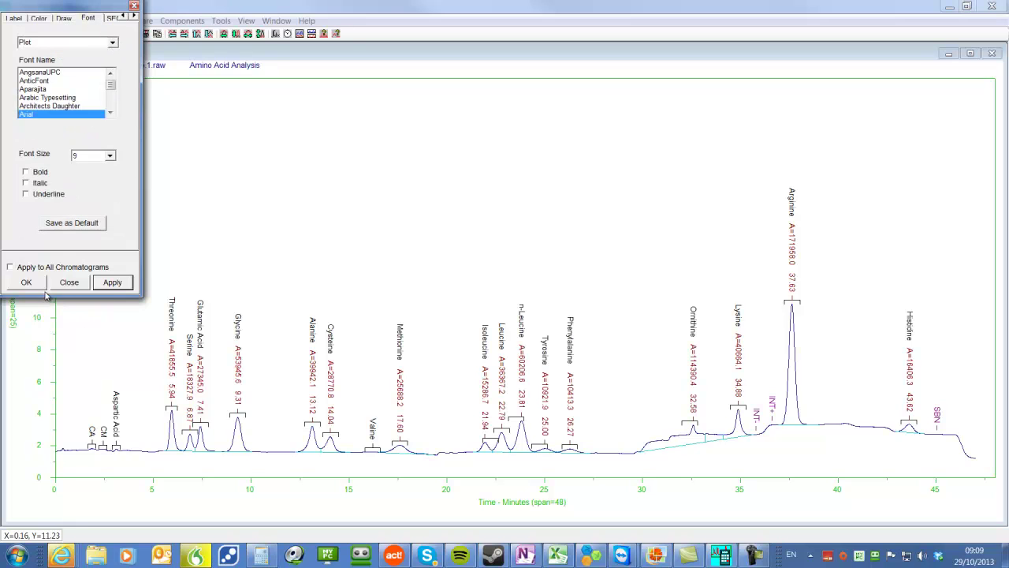
Set the peak quantity label to None and apply it to the plot
{"action": "left_click", "coordinate": [14, 19]}
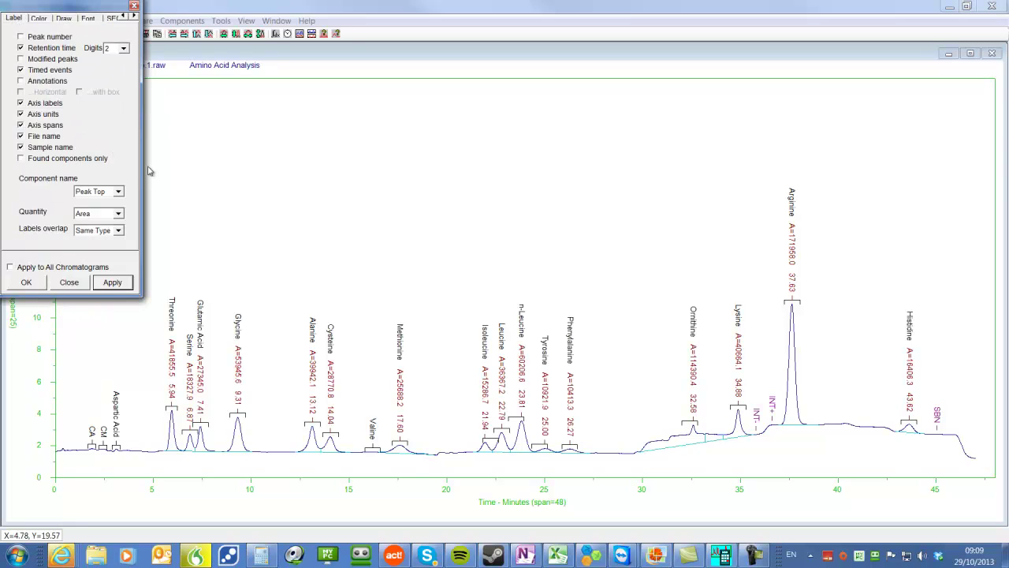
{"action": "left_click", "coordinate": [118, 214]}
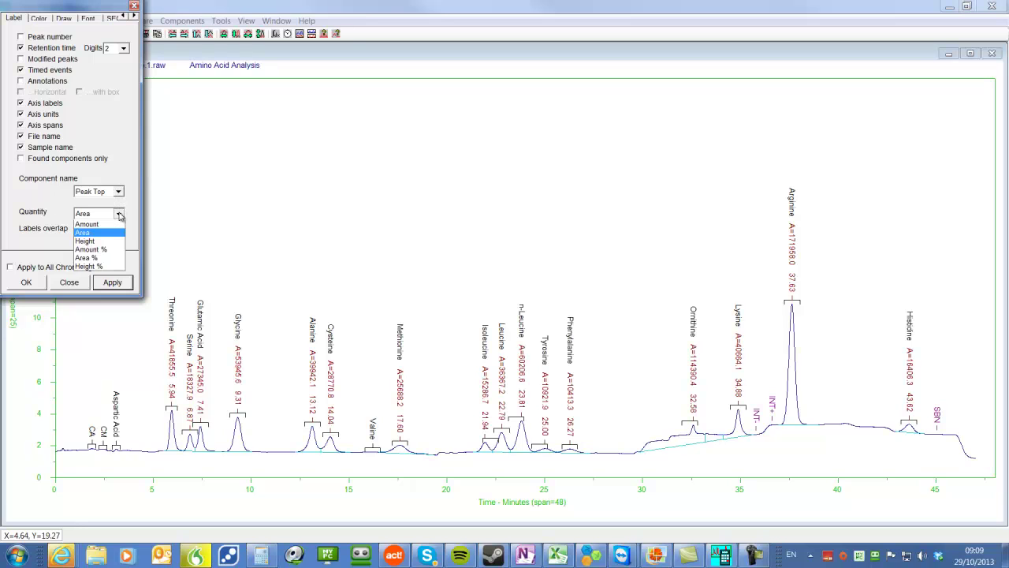
{"action": "scroll", "coordinate": [116, 225], "scroll_direction": "up", "scroll_amount": 1}
{"action": "left_click", "coordinate": [117, 224]}
{"action": "left_click", "coordinate": [112, 284]}
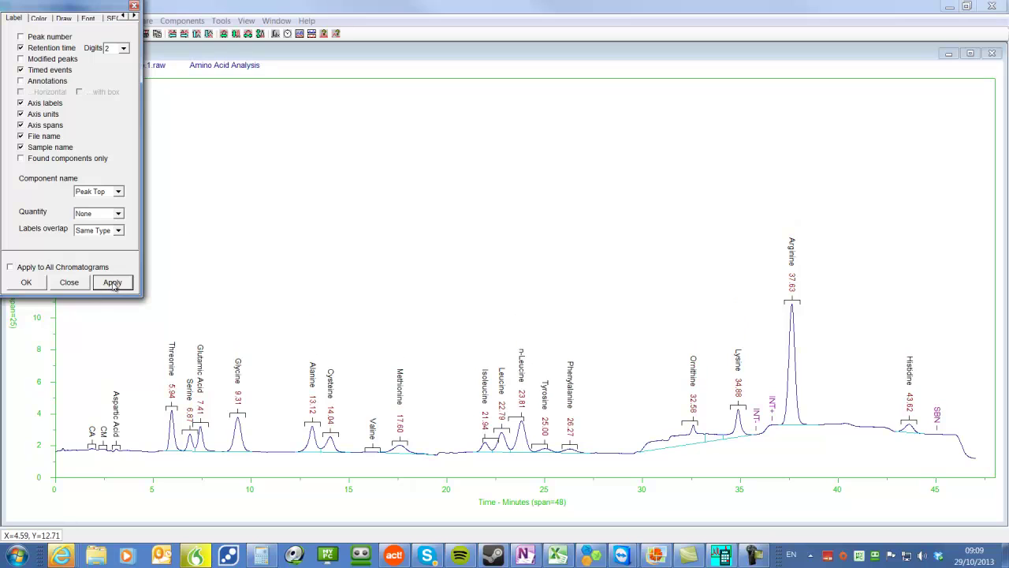
{"action": "left_click", "coordinate": [26, 283]}
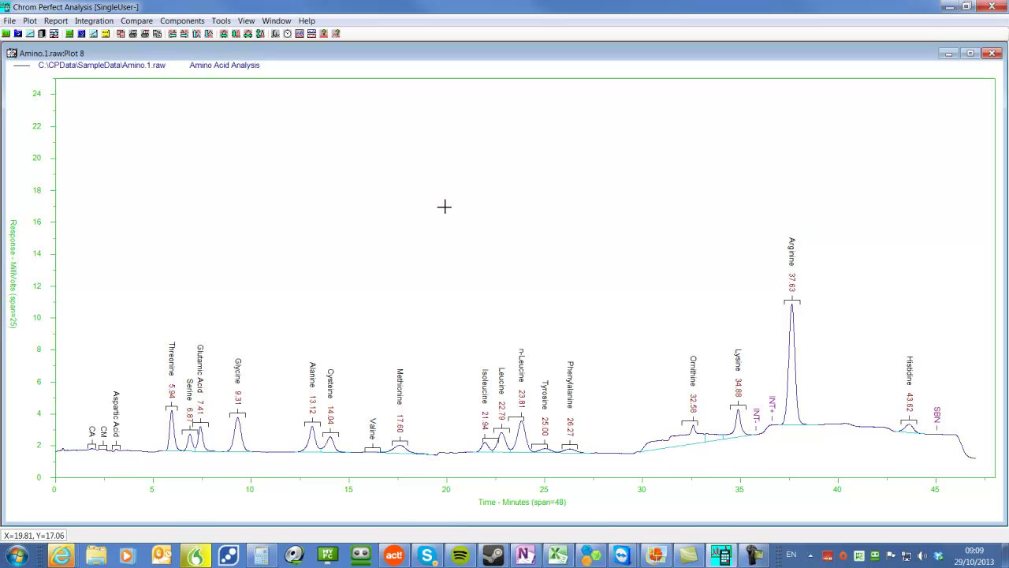
Review the plot's time and response axis scale settings without changing them
{"action": "left_click", "coordinate": [29, 20]}
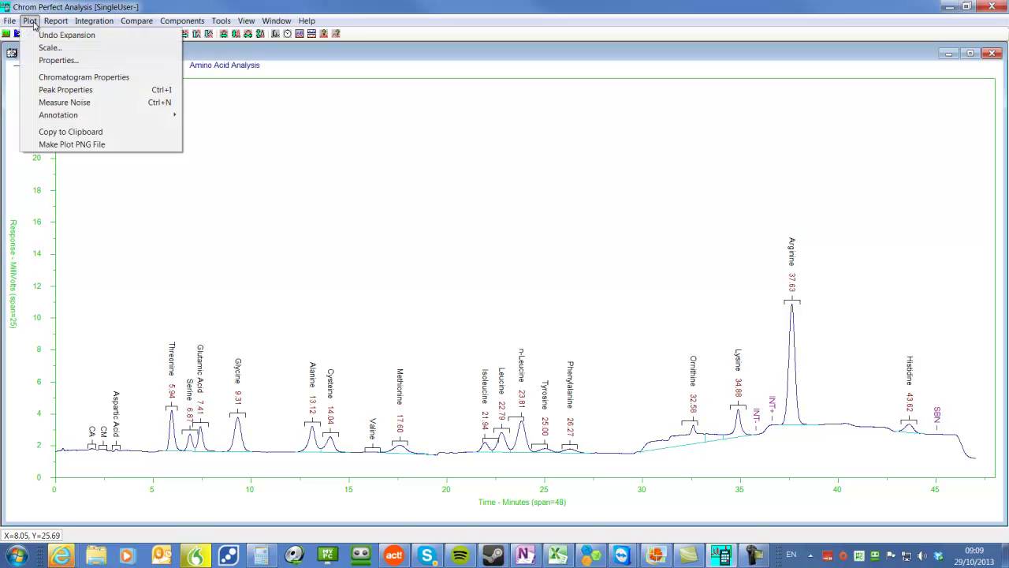
{"action": "left_click", "coordinate": [41, 49]}
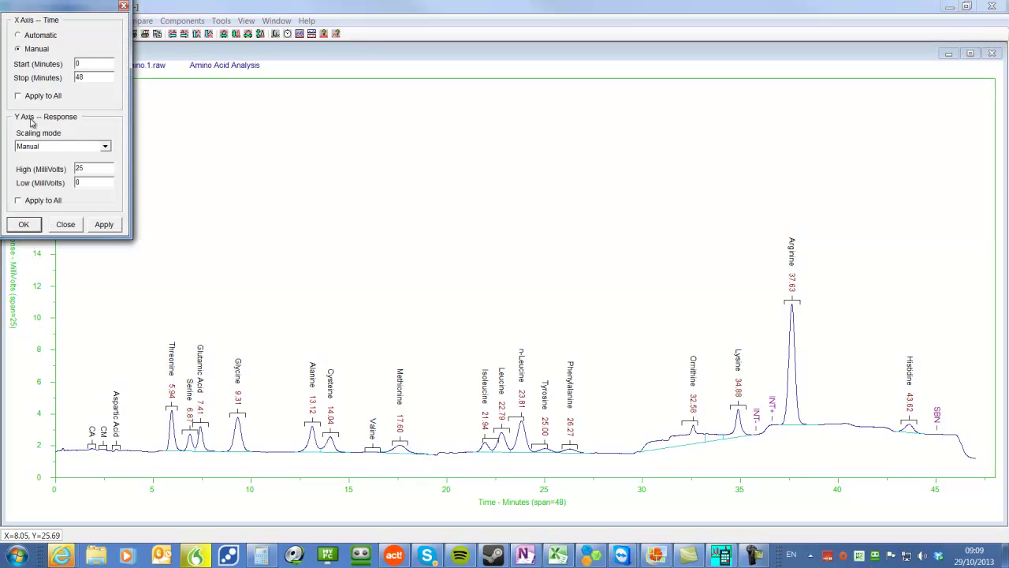
{"action": "left_click", "coordinate": [66, 226]}
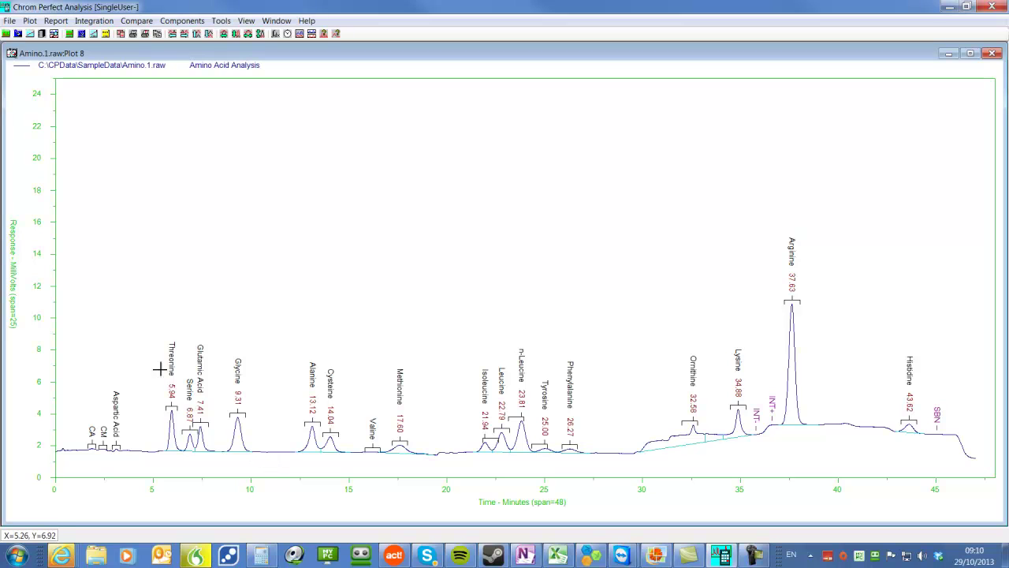
Zoom in on the peaks from Threonine to Glycine, narrowing the view in stages to the Threonine peak alone
{"action": "left_click_drag", "start_coordinate": [149, 334], "coordinate": [261, 464]}
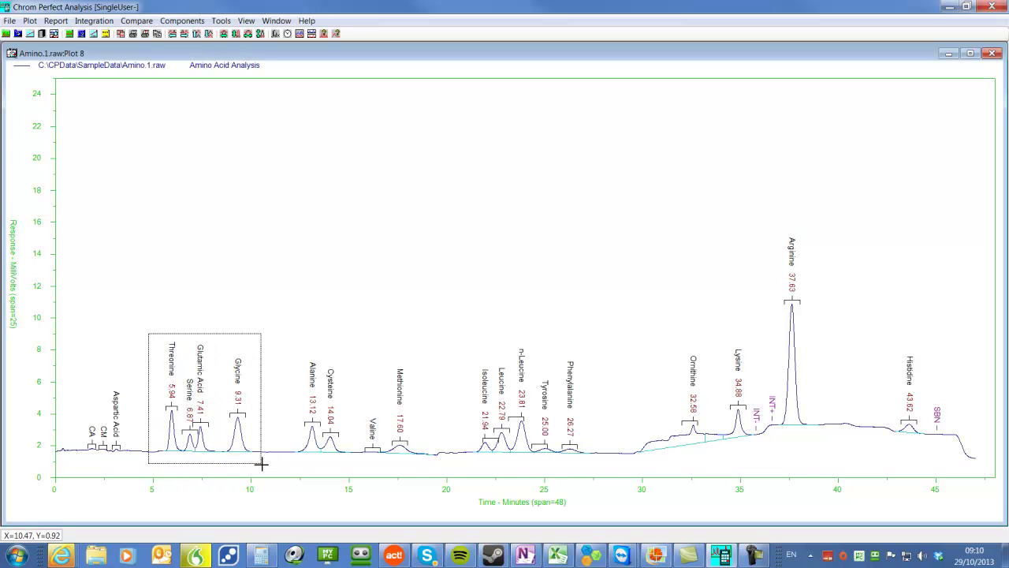
{"action": "left_click", "coordinate": [217, 377]}
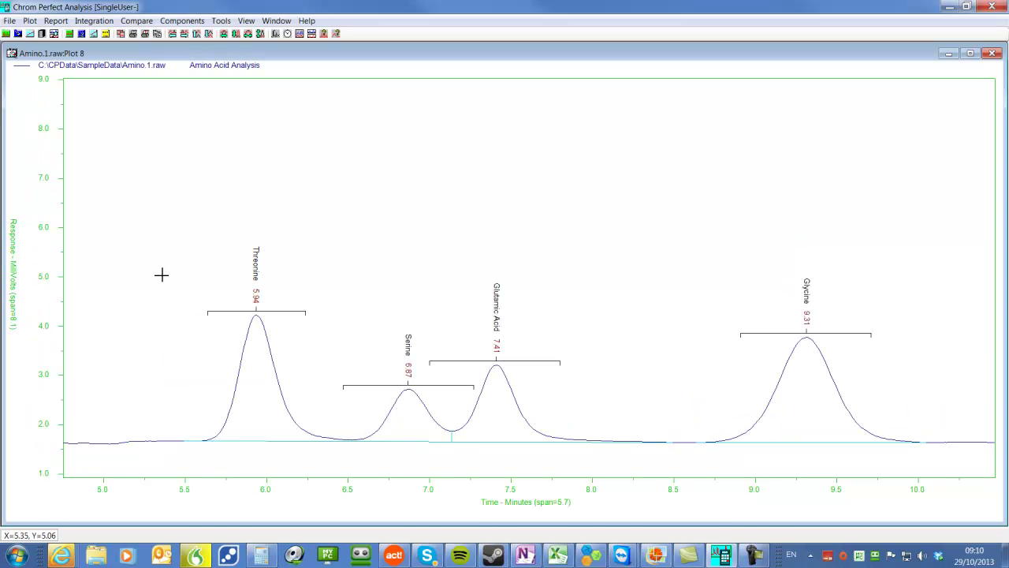
{"action": "left_click_drag", "start_coordinate": [153, 269], "coordinate": [354, 475]}
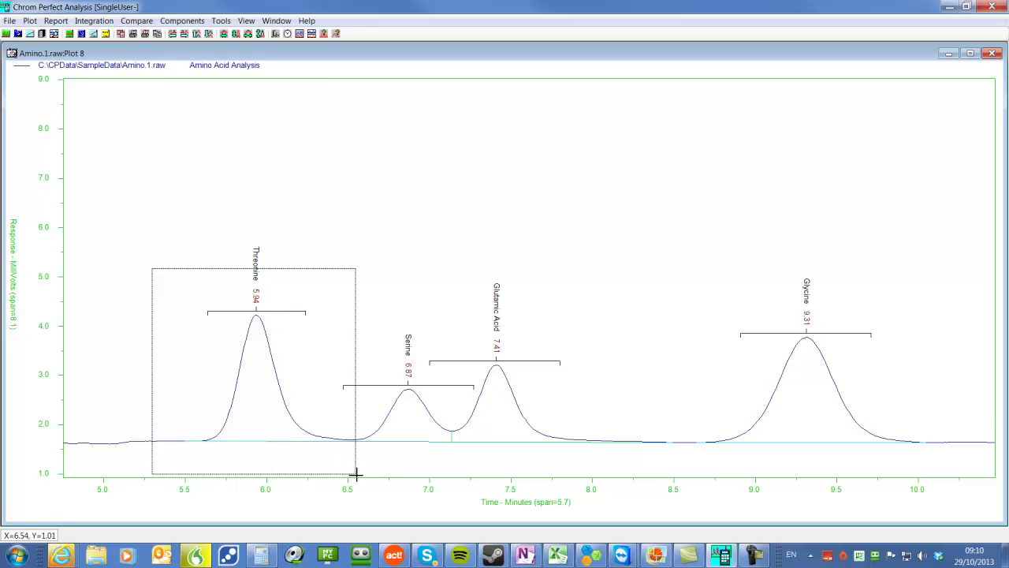
{"action": "left_click", "coordinate": [343, 434]}
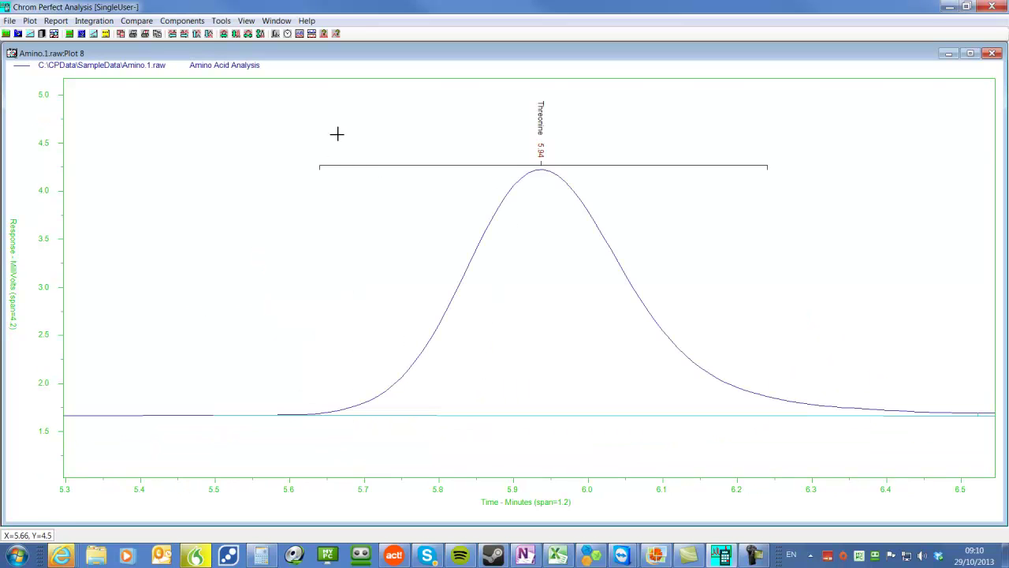
{"action": "left_click_drag", "start_coordinate": [340, 138], "coordinate": [730, 469]}
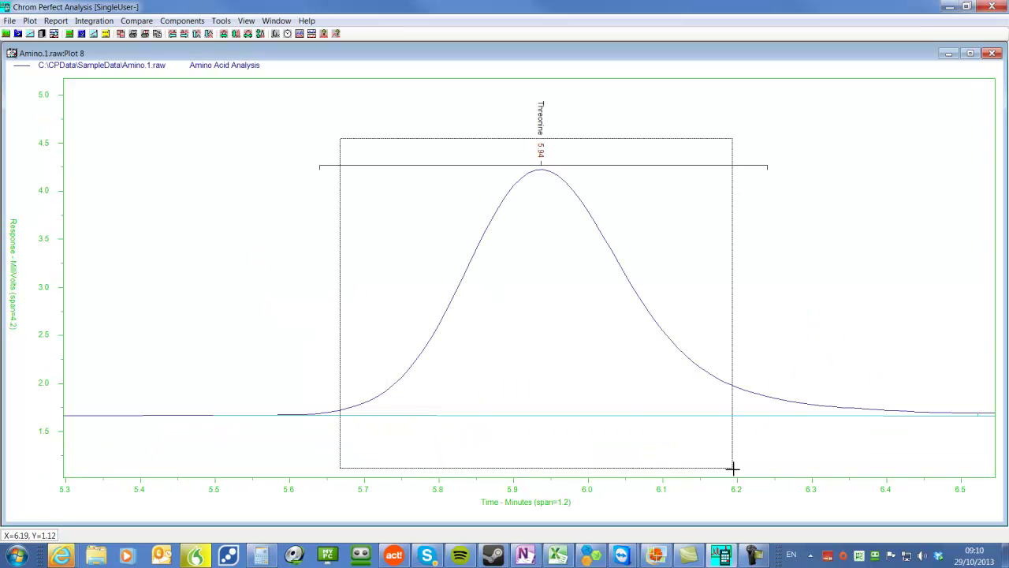
{"action": "left_click", "coordinate": [618, 318]}
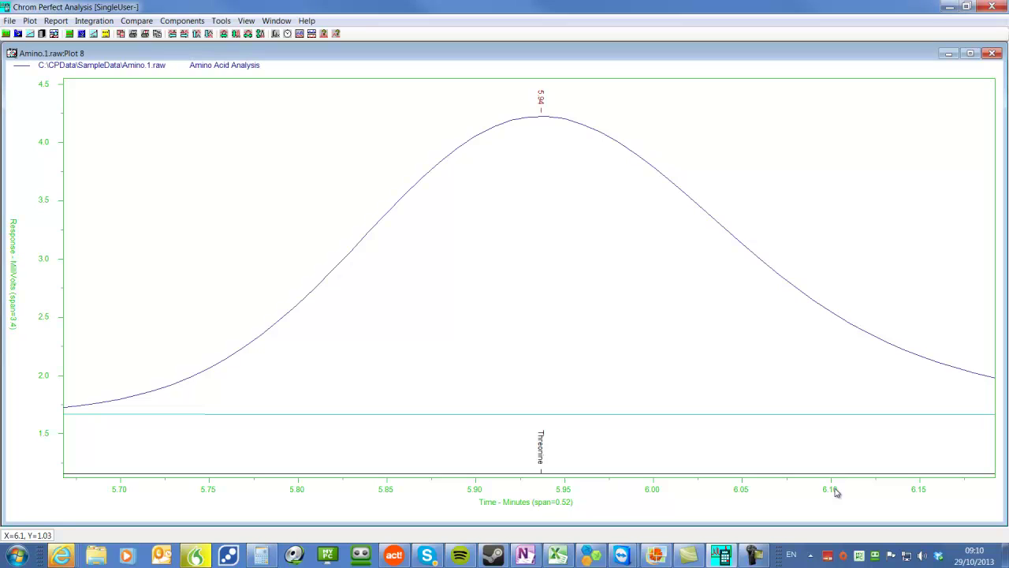
Undo the three zoom expansions one by one to return to the full chromatogram
{"action": "right_click", "coordinate": [836, 491]}
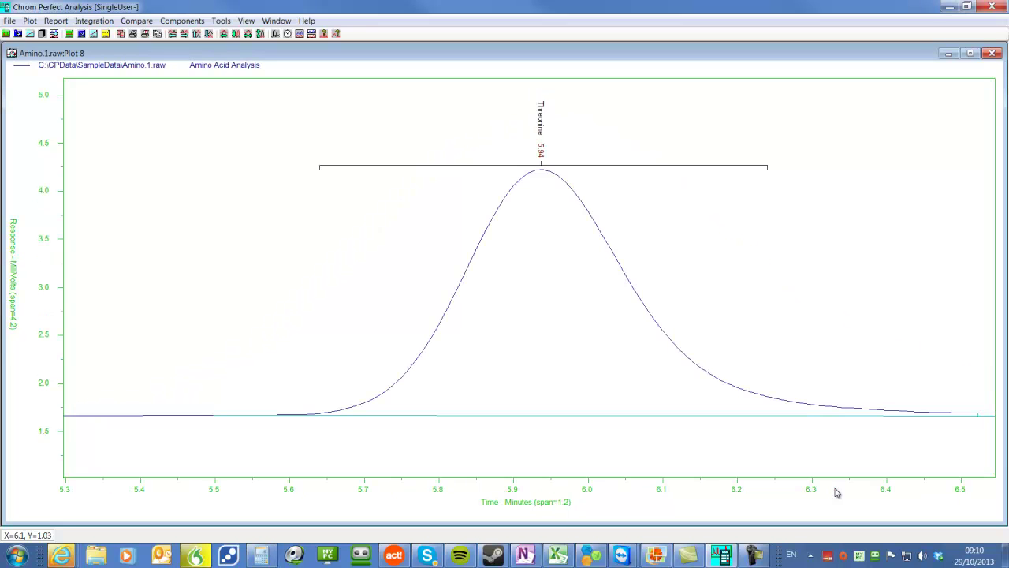
{"action": "right_click", "coordinate": [836, 491]}
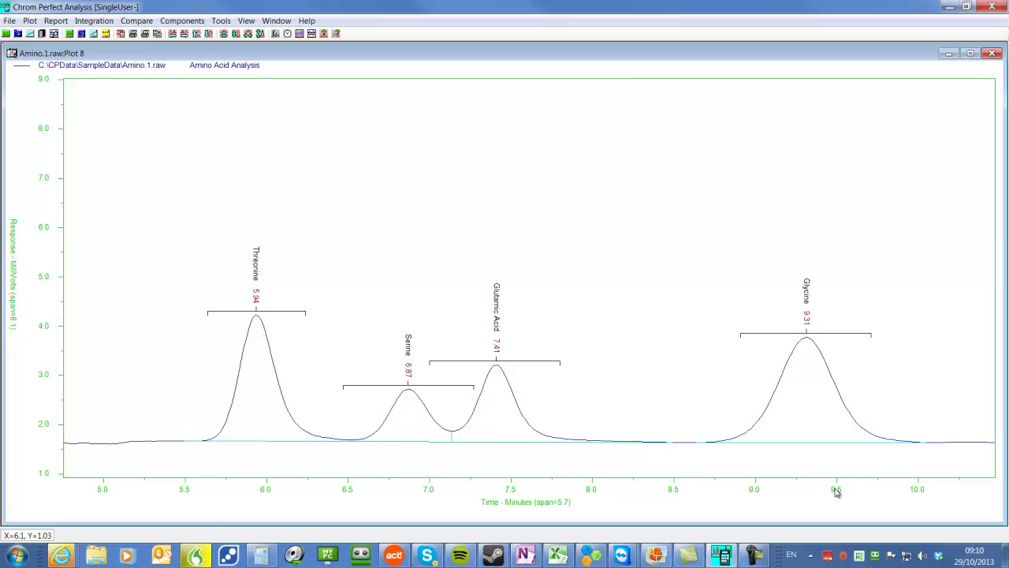
{"action": "right_click", "coordinate": [836, 492]}
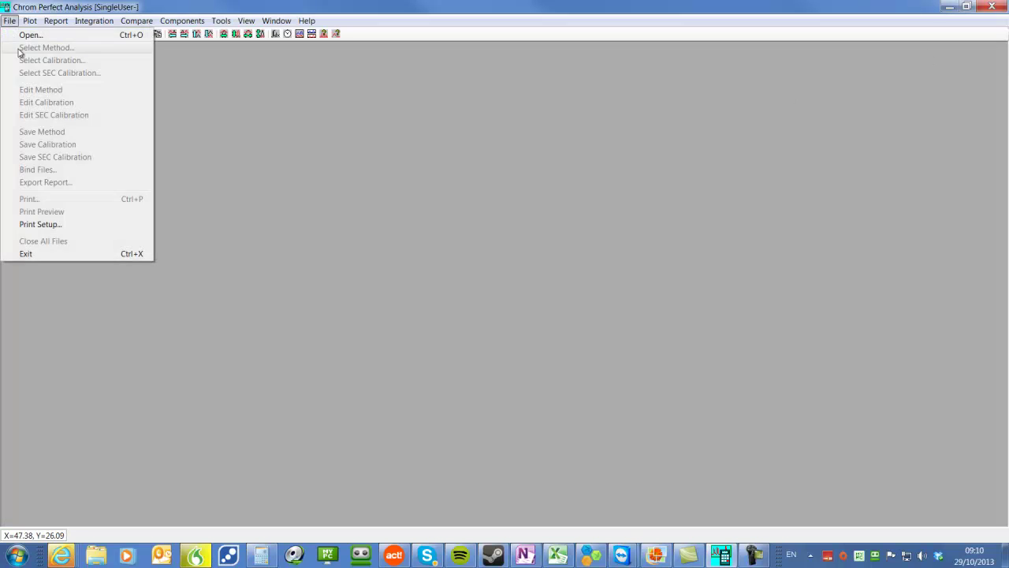
Browse for raw data files in the SampleData folder and select the range from Bsa.00 through Bsa.12
{"action": "left_click", "coordinate": [22, 36]}
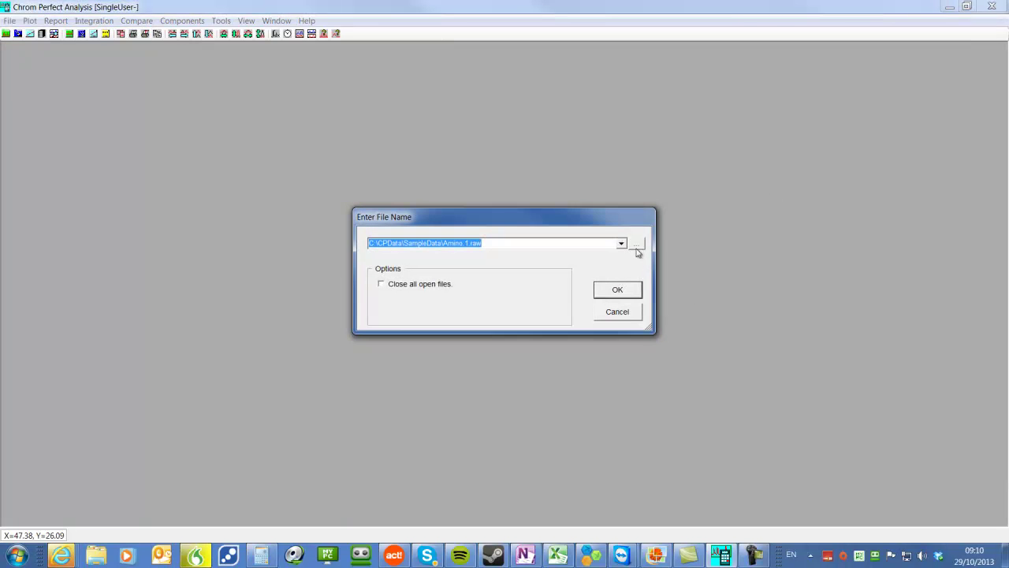
{"action": "left_click", "coordinate": [636, 246]}
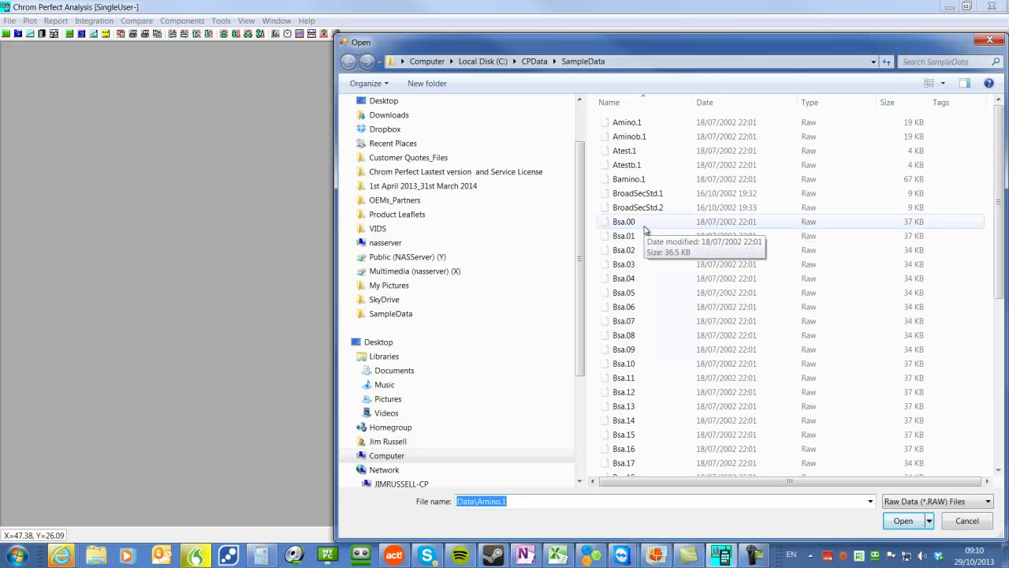
{"action": "left_click", "coordinate": [645, 229]}
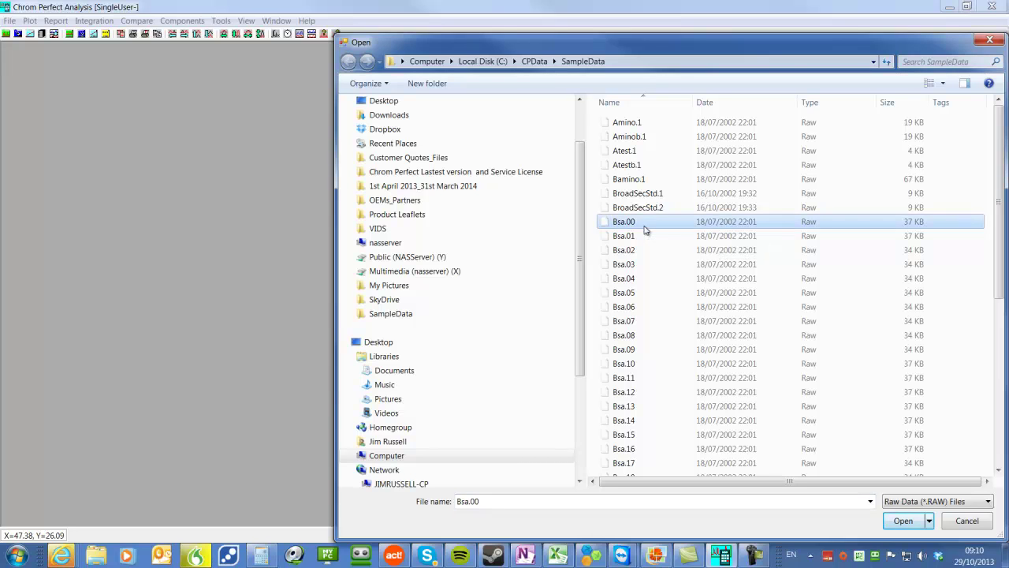
{"action": "left_click", "coordinate": [645, 396], "text": "shift"}
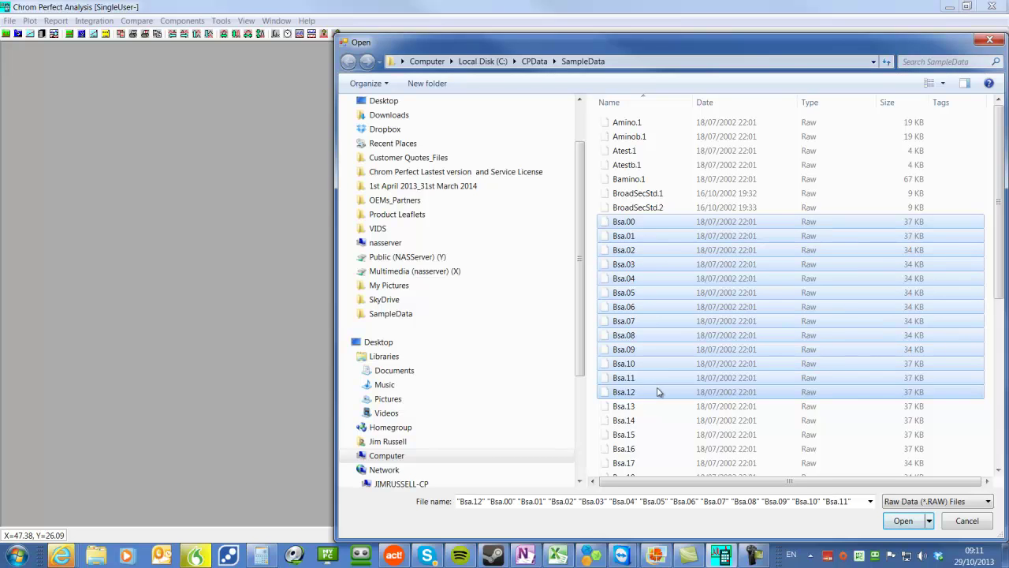
Replace the file selection with Bsa.00, Bsa.05, Bsa.08 and Bsa.14, and open these four raw files together
{"action": "left_click", "coordinate": [674, 422]}
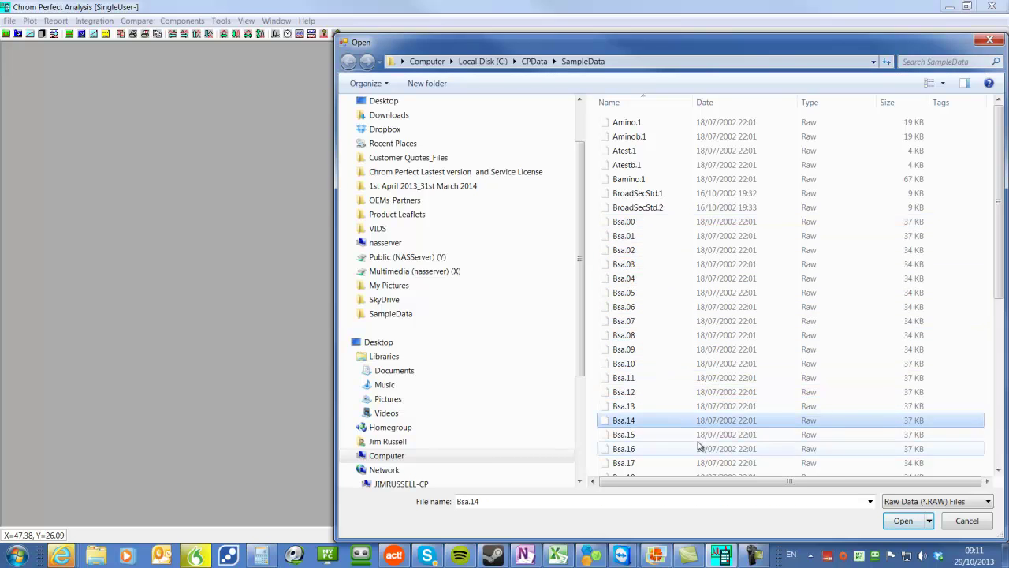
{"action": "left_click", "coordinate": [650, 224]}
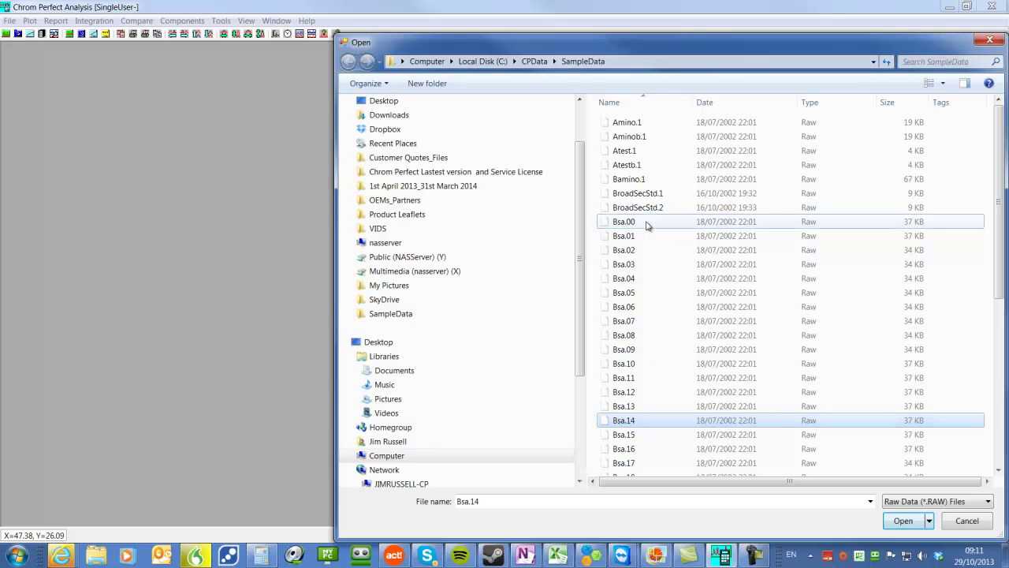
{"action": "left_click", "coordinate": [648, 293], "text": "ctrl"}
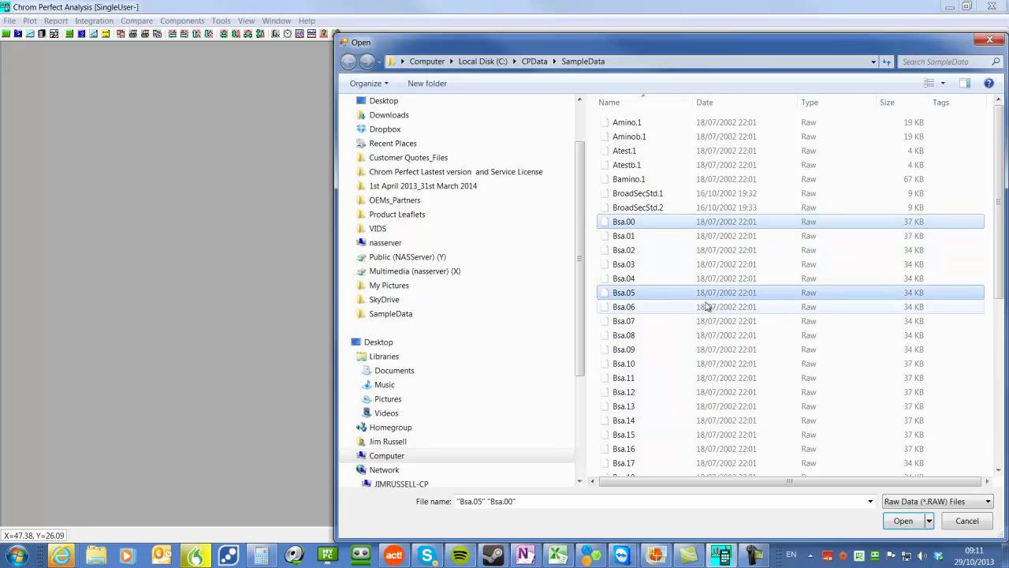
{"action": "left_click", "coordinate": [651, 339], "text": "ctrl"}
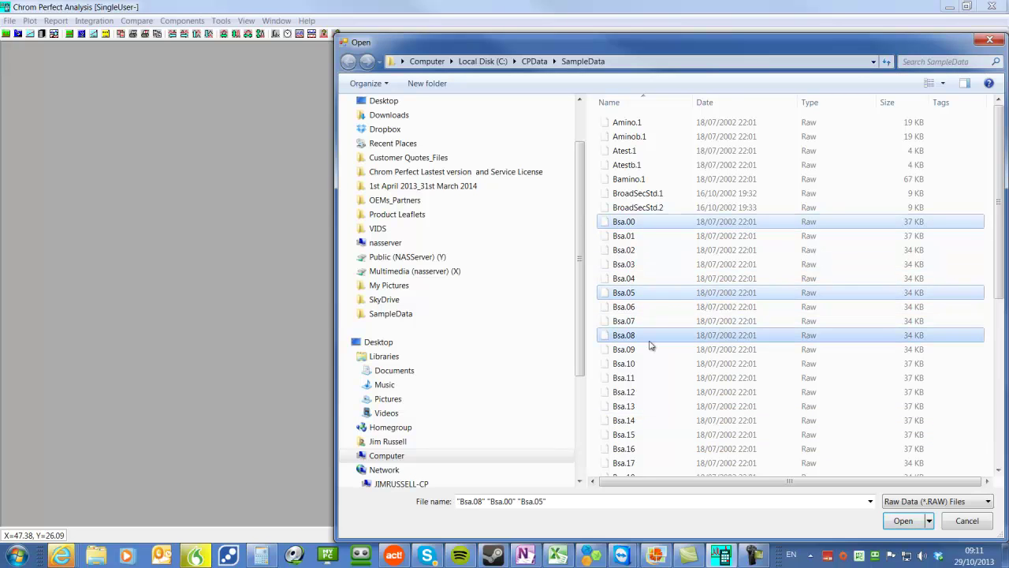
{"action": "left_click", "coordinate": [622, 425], "text": "ctrl"}
{"action": "left_click", "coordinate": [901, 521]}
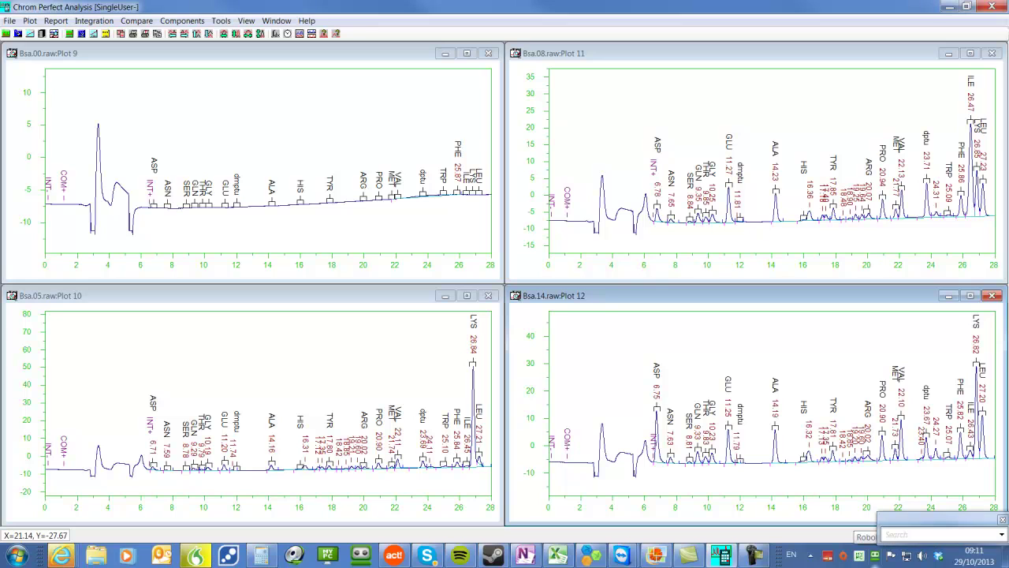
Enlarge the Bsa.00 plot window, and move the Bsa.08 plot window over it with a larger height and width
{"action": "left_click_drag", "start_coordinate": [503, 283], "coordinate": [755, 468]}
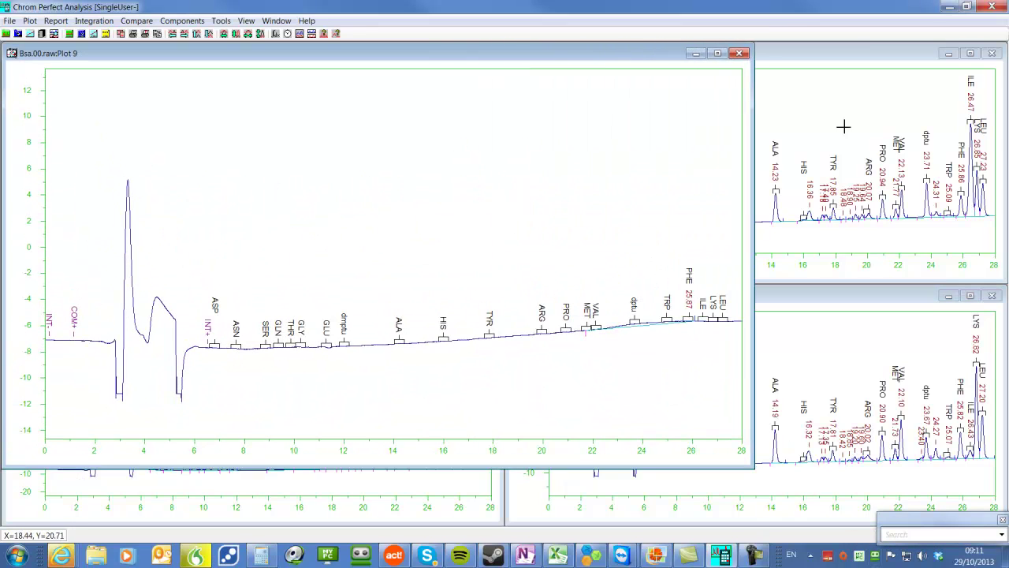
{"action": "left_click", "coordinate": [846, 69]}
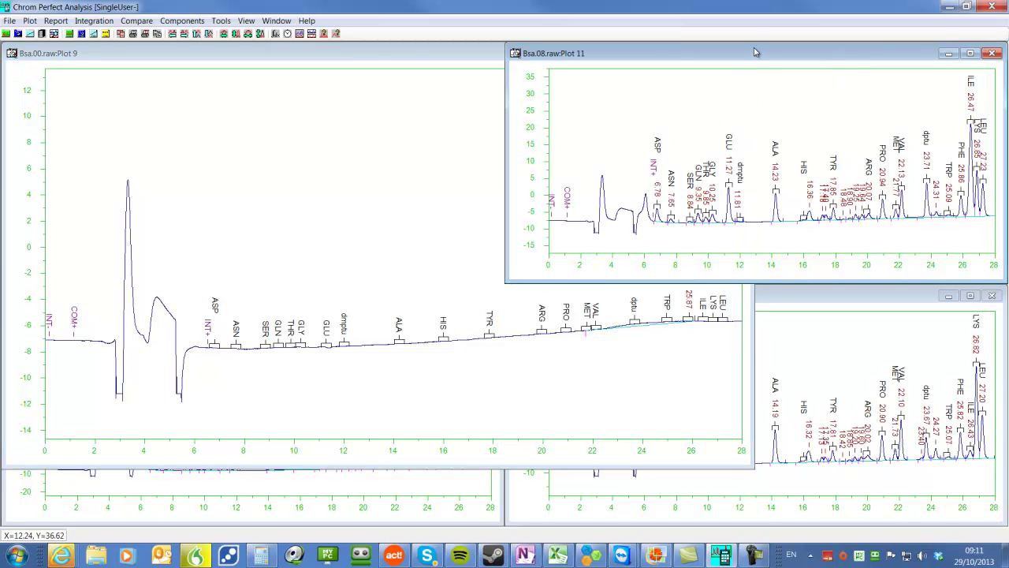
{"action": "left_click_drag", "start_coordinate": [755, 53], "coordinate": [499, 222]}
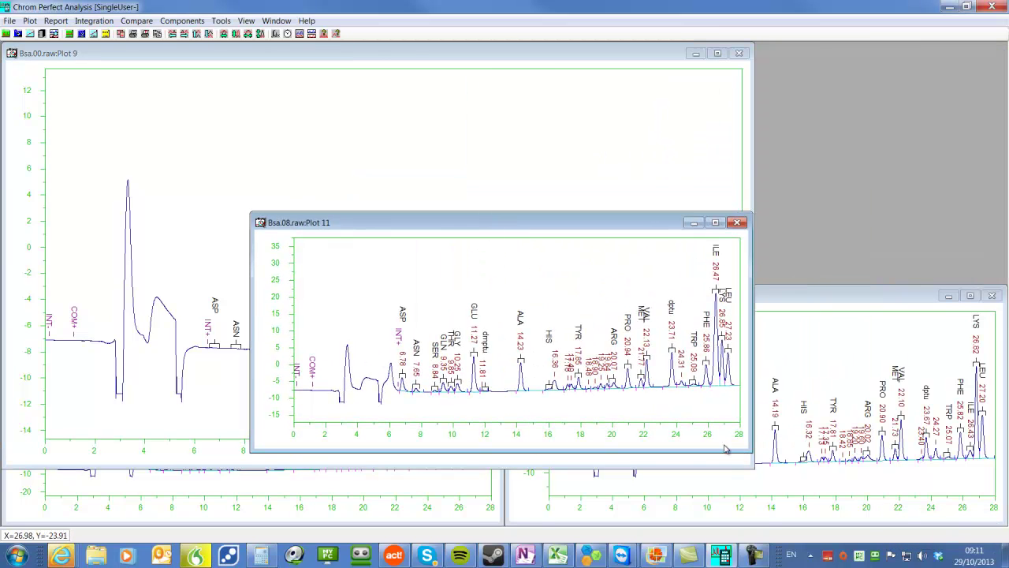
{"action": "left_click_drag", "start_coordinate": [729, 451], "coordinate": [729, 495]}
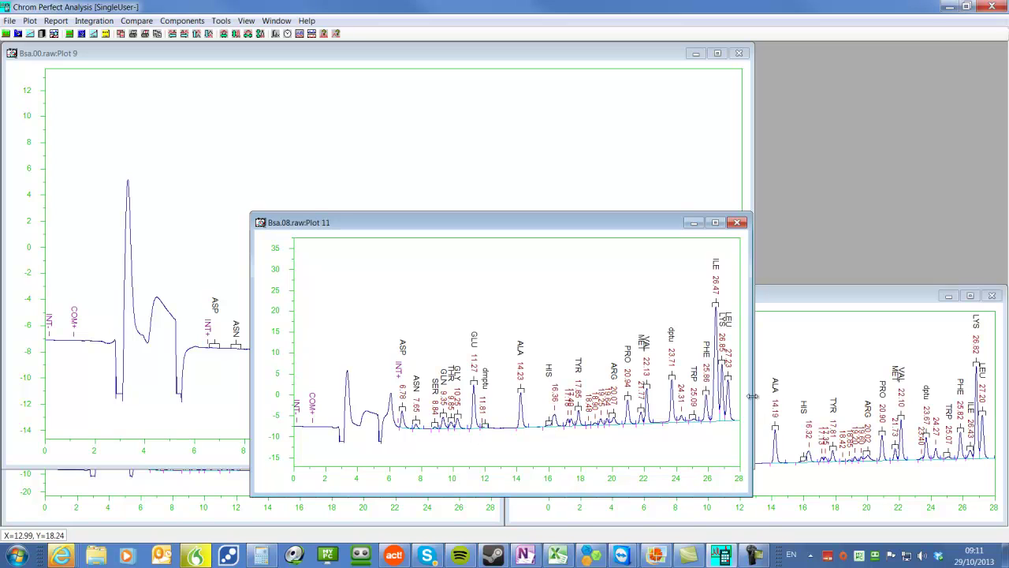
{"action": "left_click_drag", "start_coordinate": [753, 397], "coordinate": [841, 398]}
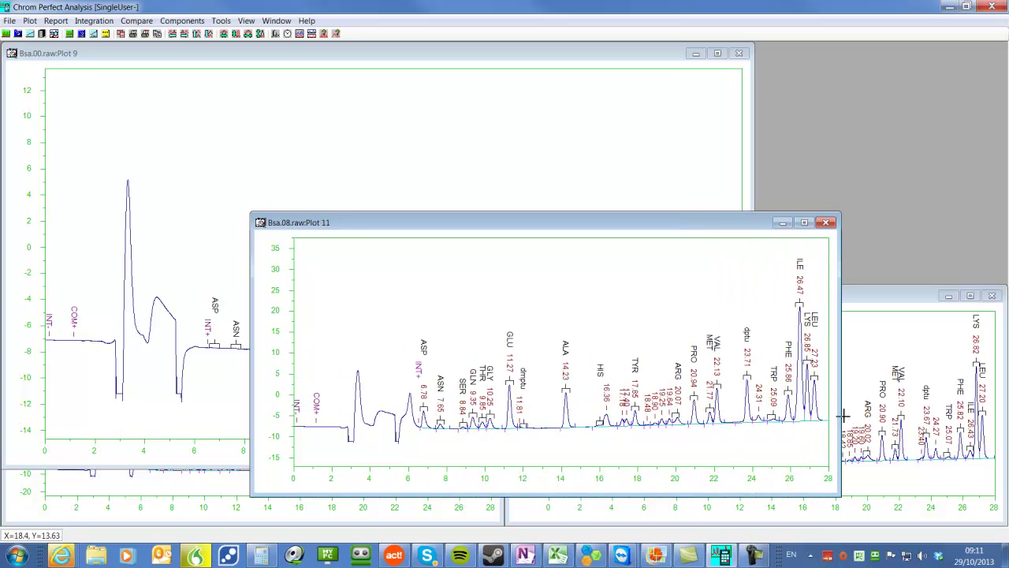
Maximize and restore the Bsa.08 plot window, and tile all four plot windows horizontally
{"action": "left_click", "coordinate": [804, 222]}
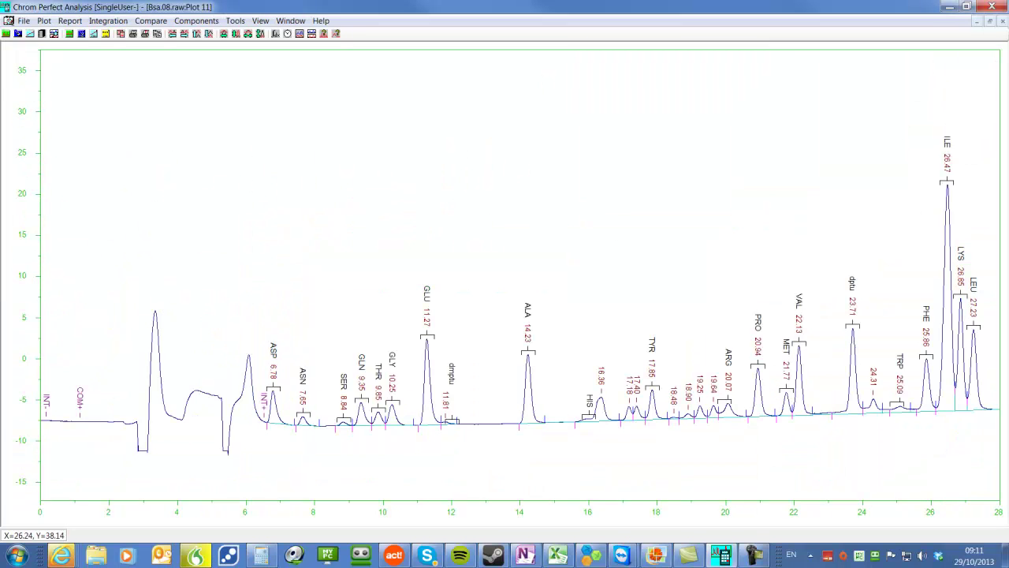
{"action": "left_click", "coordinate": [990, 22]}
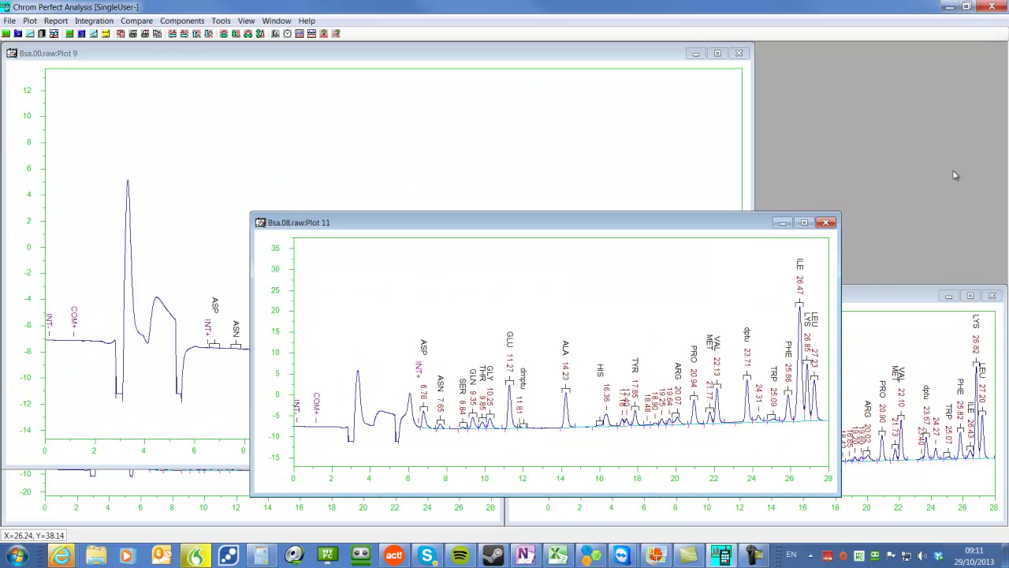
{"action": "left_click", "coordinate": [277, 20]}
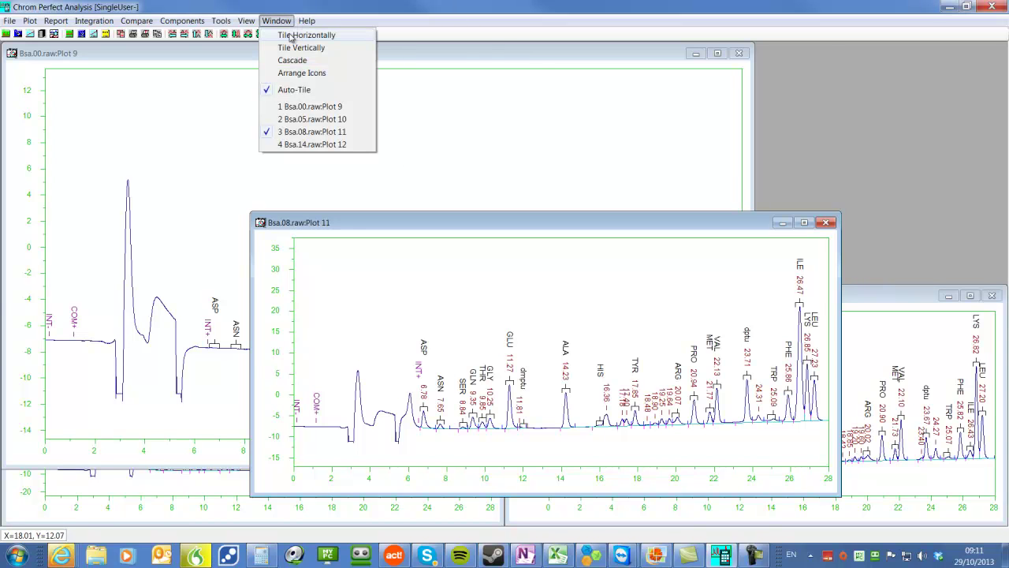
{"action": "left_click", "coordinate": [290, 37]}
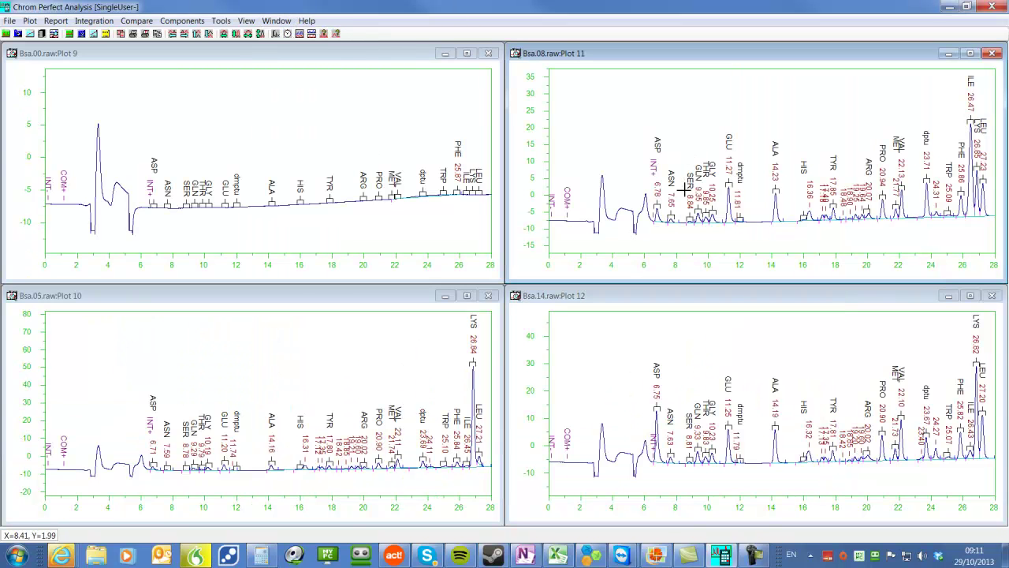
Zoom in on the GLU peak of the Bsa.08 plot in two stages and return to the full chromatogram
{"action": "left_click_drag", "start_coordinate": [685, 147], "coordinate": [798, 236]}
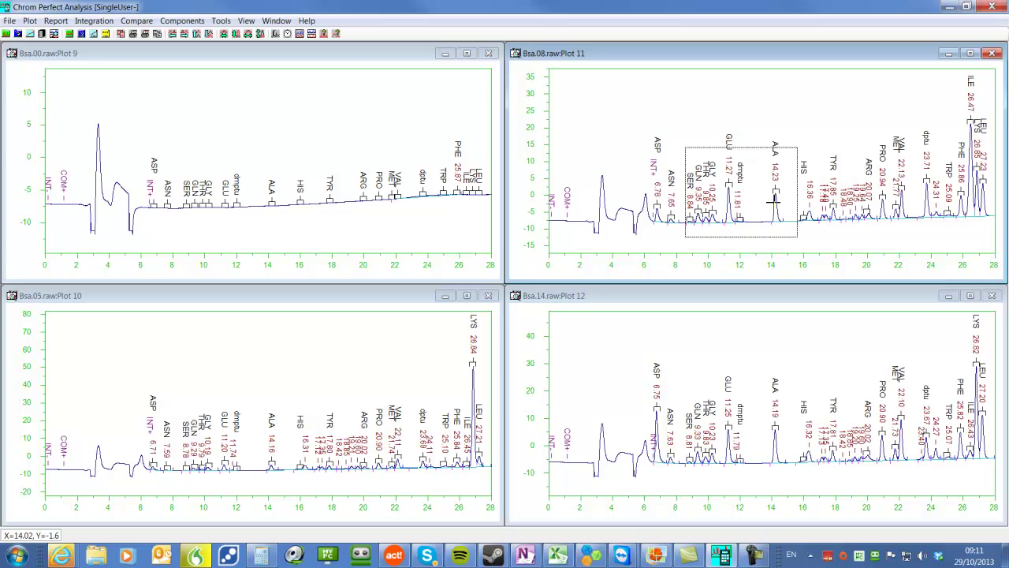
{"action": "left_click", "coordinate": [775, 202]}
{"action": "left_click_drag", "start_coordinate": [672, 110], "coordinate": [779, 235]}
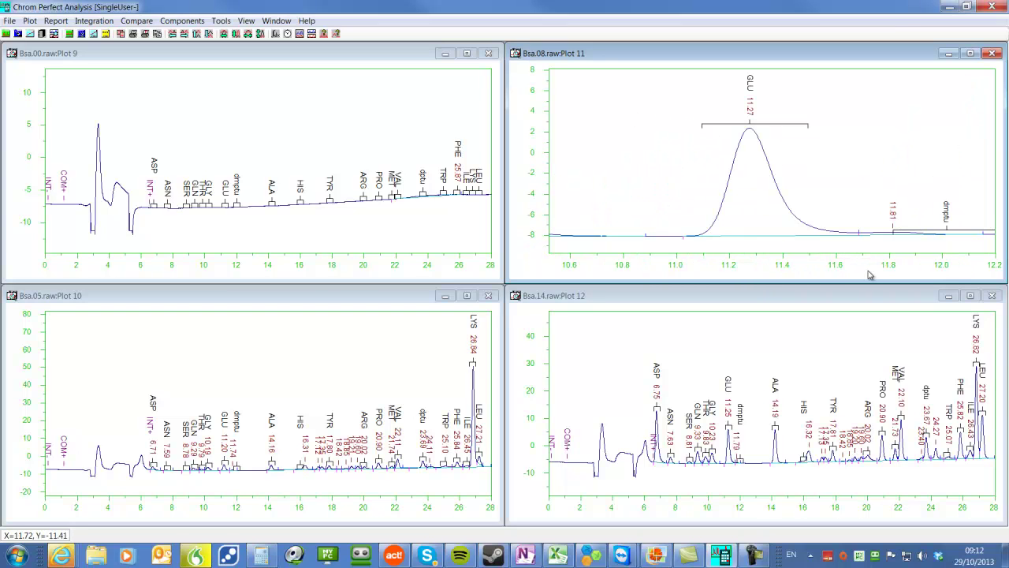
{"action": "double_click", "coordinate": [870, 275]}
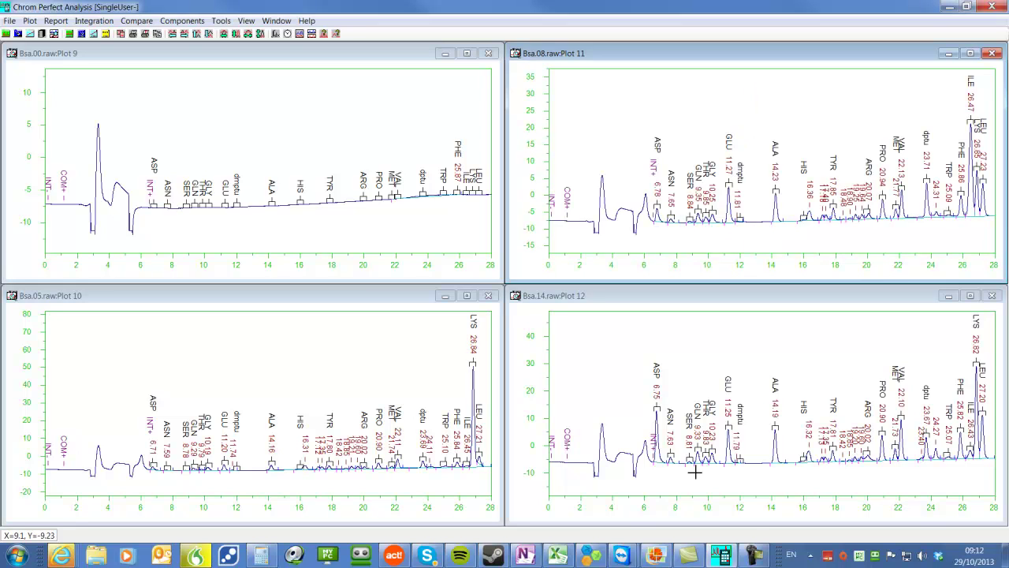
Zoom in on the GLN to ALA peaks of the Bsa.05 plot and the ASN to GLU peaks of the Bsa.14 plot
{"action": "left_click_drag", "start_coordinate": [186, 402], "coordinate": [296, 499]}
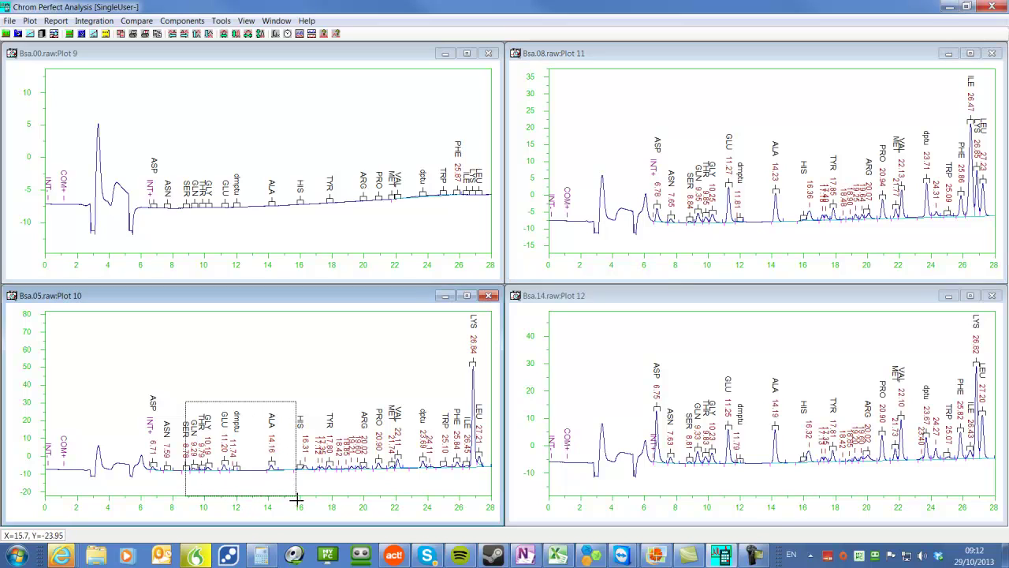
{"action": "left_click", "coordinate": [283, 470]}
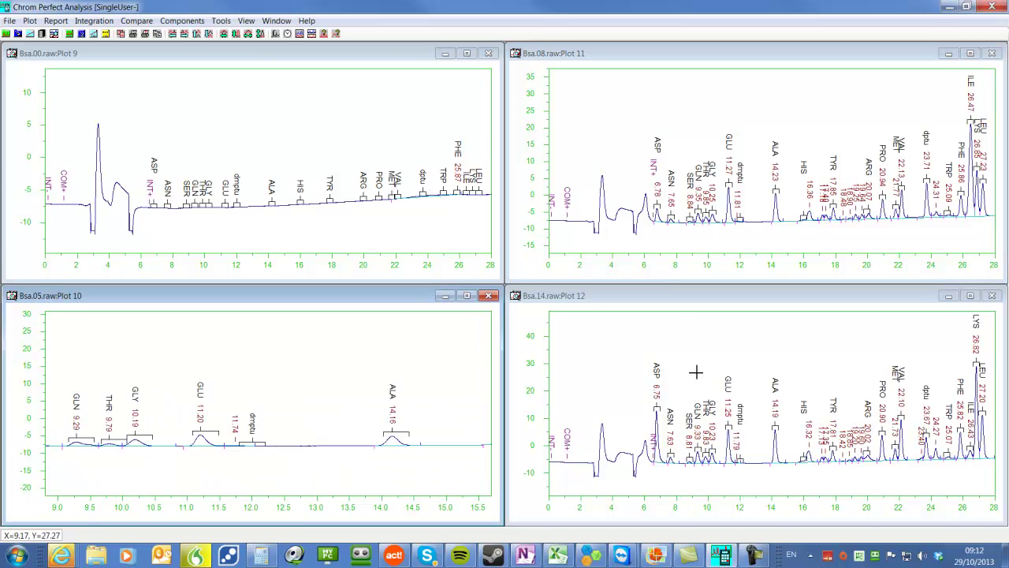
{"action": "left_click_drag", "start_coordinate": [664, 375], "coordinate": [741, 486]}
{"action": "left_click", "coordinate": [724, 433]}
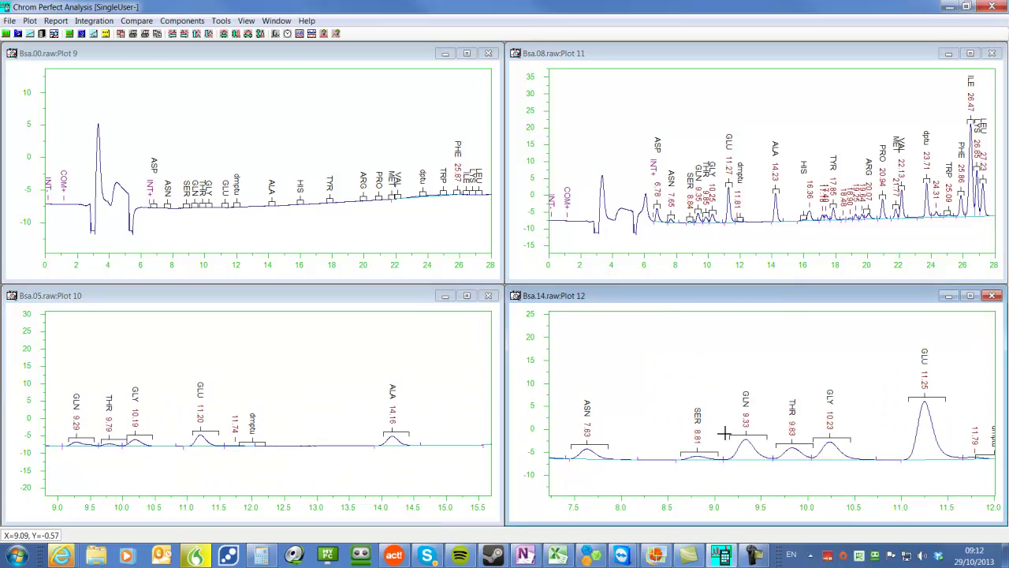
Undo the expansions of the Bsa.14 and Bsa.05 plots to show both full chromatograms
{"action": "right_click", "coordinate": [684, 418]}
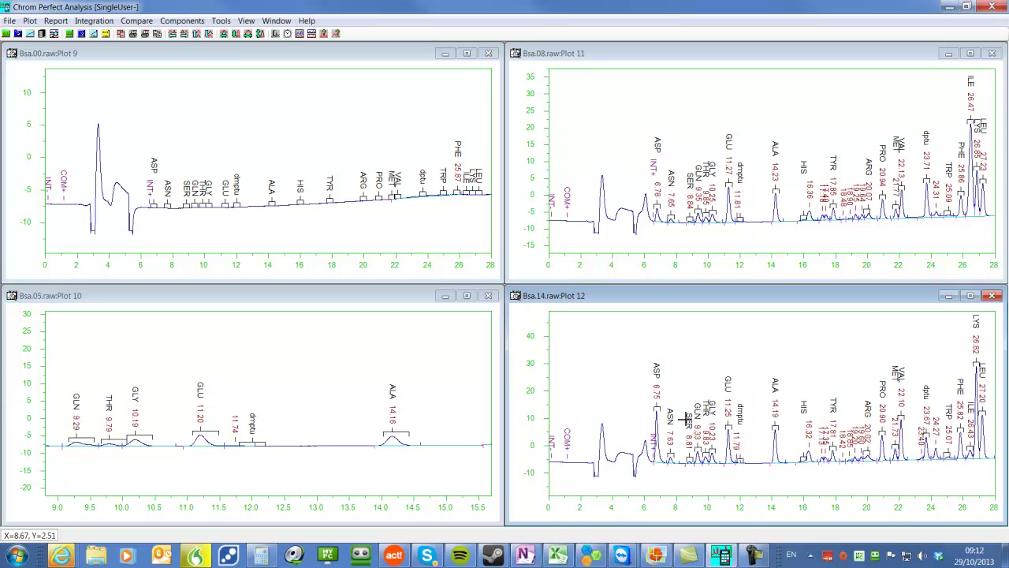
{"action": "left_click", "coordinate": [246, 382]}
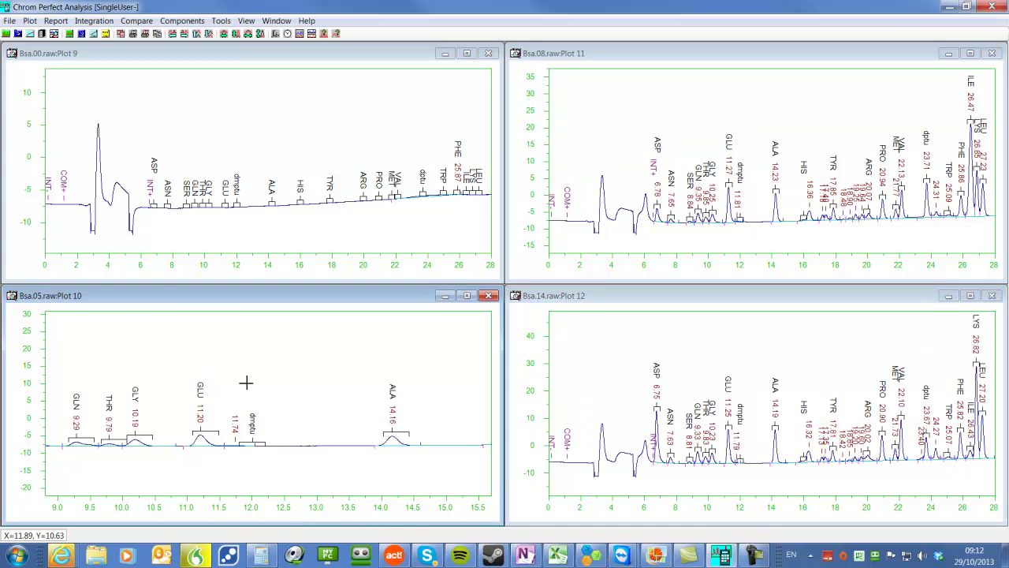
{"action": "right_click", "coordinate": [245, 383]}
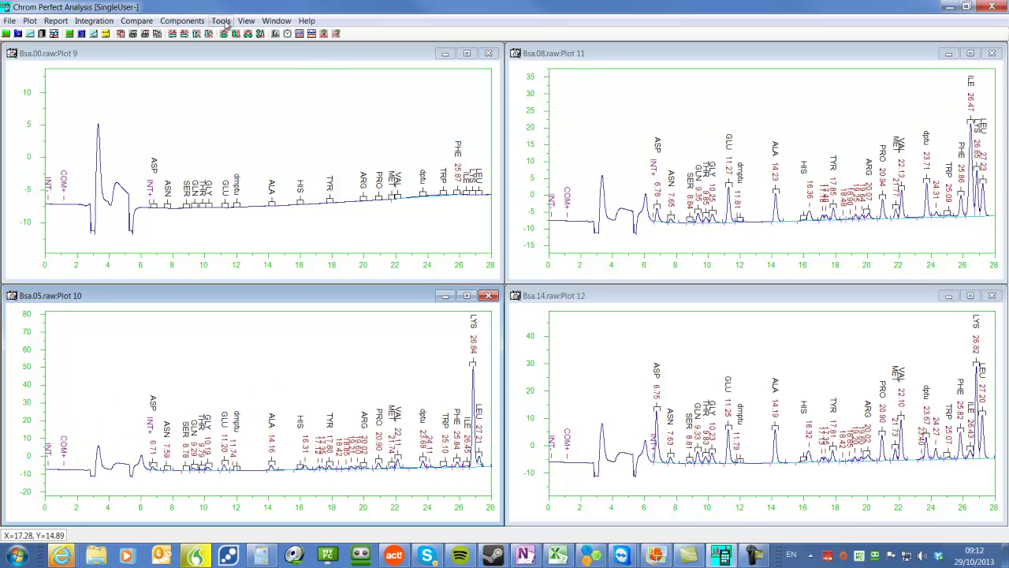
Enable synchronized expansion and zoom all plots in on the ASN to HIS peaks, narrowing to the SER to GLY peaks
{"action": "left_click", "coordinate": [149, 23]}
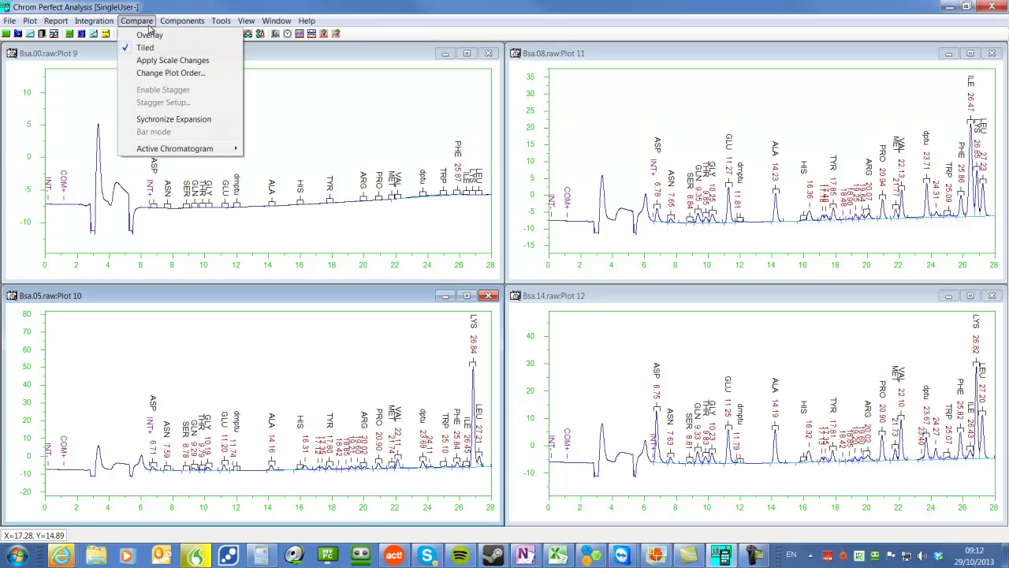
{"action": "left_click", "coordinate": [165, 119]}
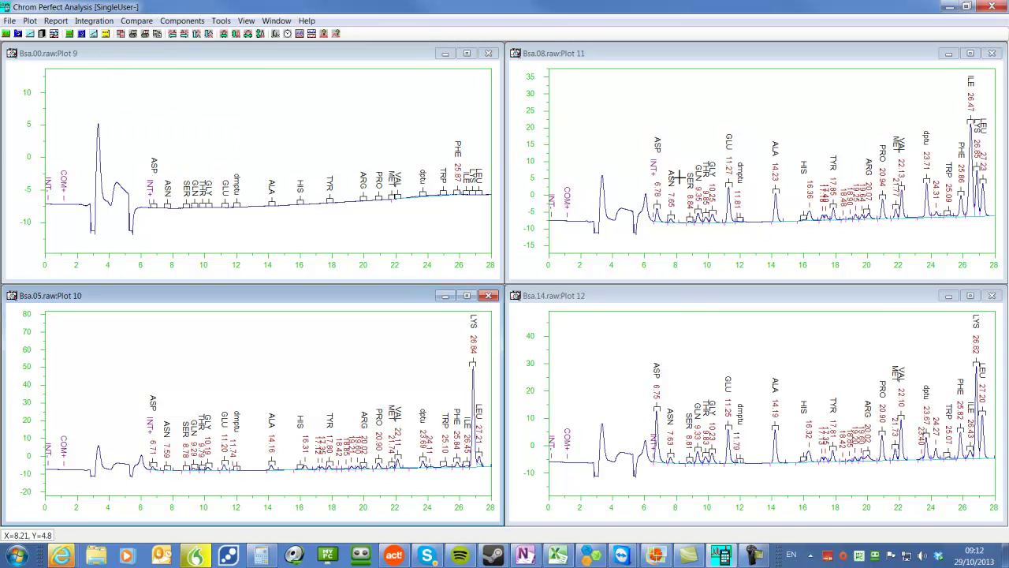
{"action": "left_click_drag", "start_coordinate": [669, 165], "coordinate": [807, 236]}
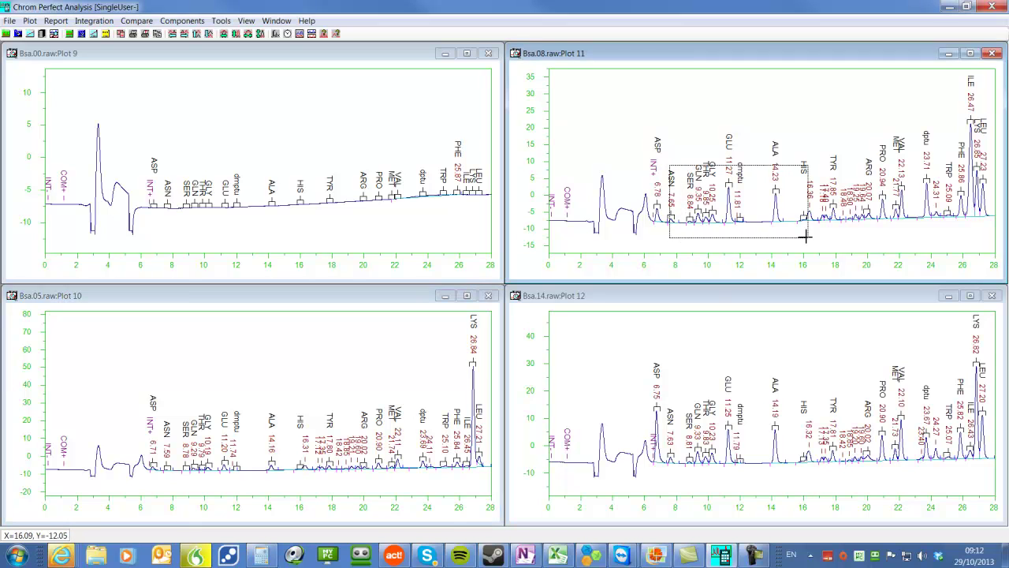
{"action": "left_click", "coordinate": [789, 216]}
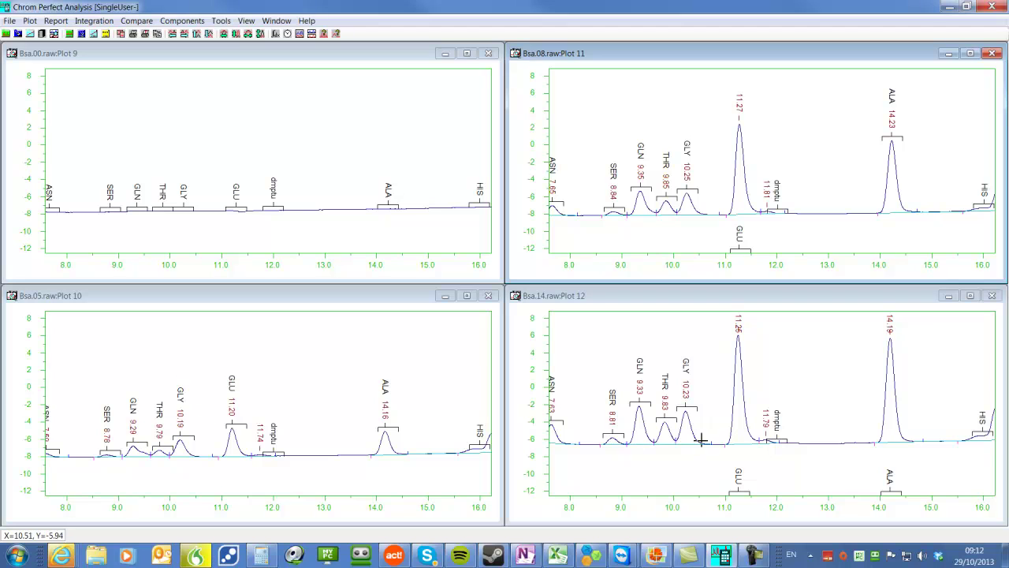
{"action": "left_click_drag", "start_coordinate": [107, 403], "coordinate": [200, 481]}
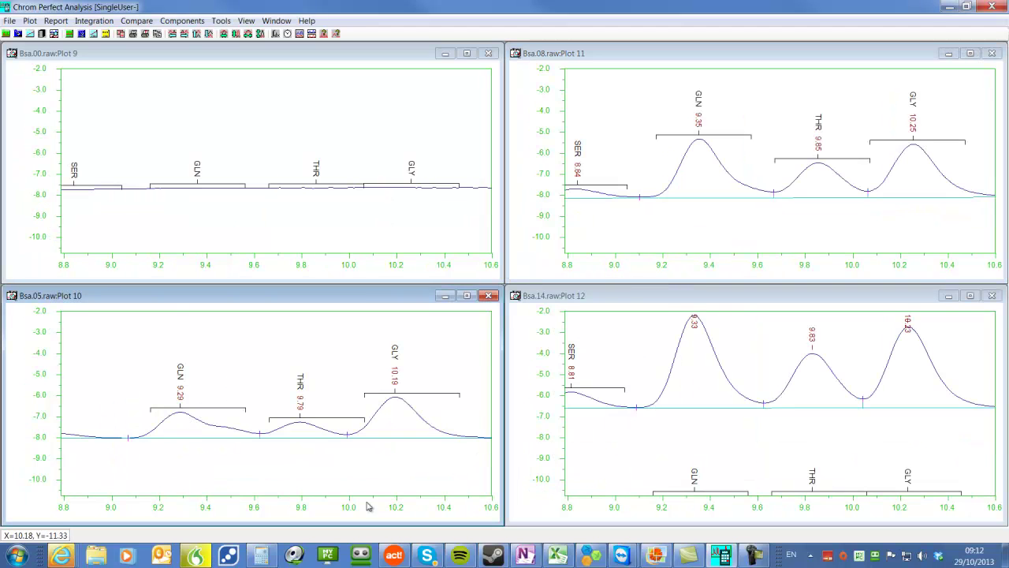
Undo both synchronized expansions back to the full chromatograms and turn off synchronized expansion
{"action": "right_click", "coordinate": [711, 168]}
{"action": "right_click", "coordinate": [653, 61]}
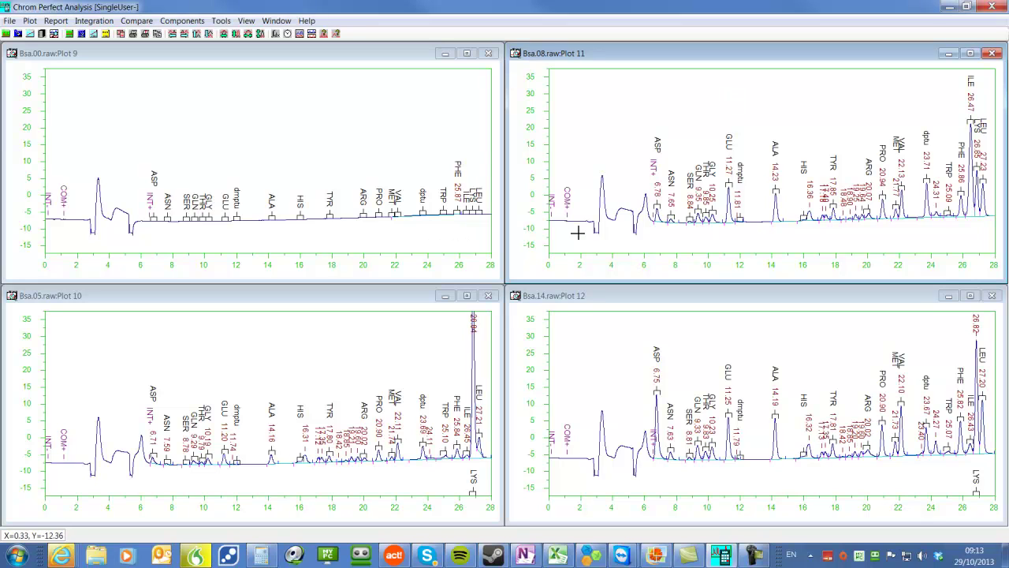
{"action": "left_click", "coordinate": [137, 20]}
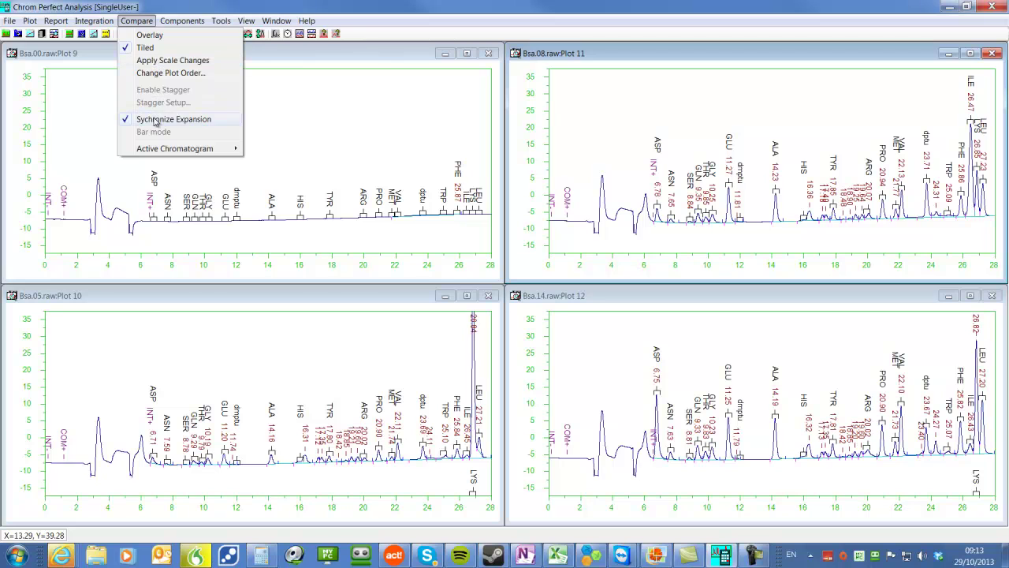
{"action": "left_click", "coordinate": [154, 118]}
Overlay the four chromatograms and stagger them by 0.00 on the X scale and 5.00 on the Y scale
{"action": "left_click", "coordinate": [138, 20]}
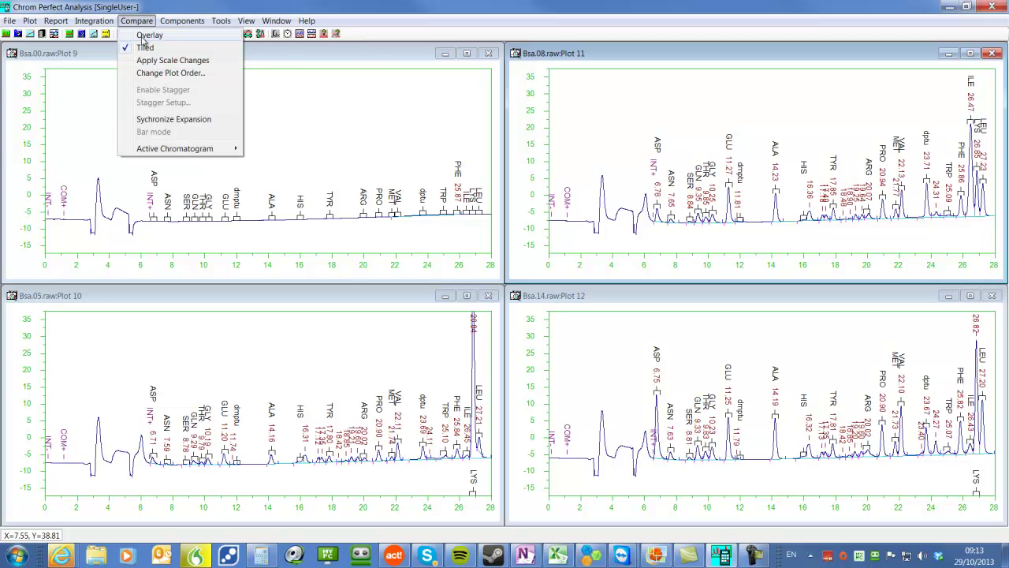
{"action": "left_click", "coordinate": [145, 35]}
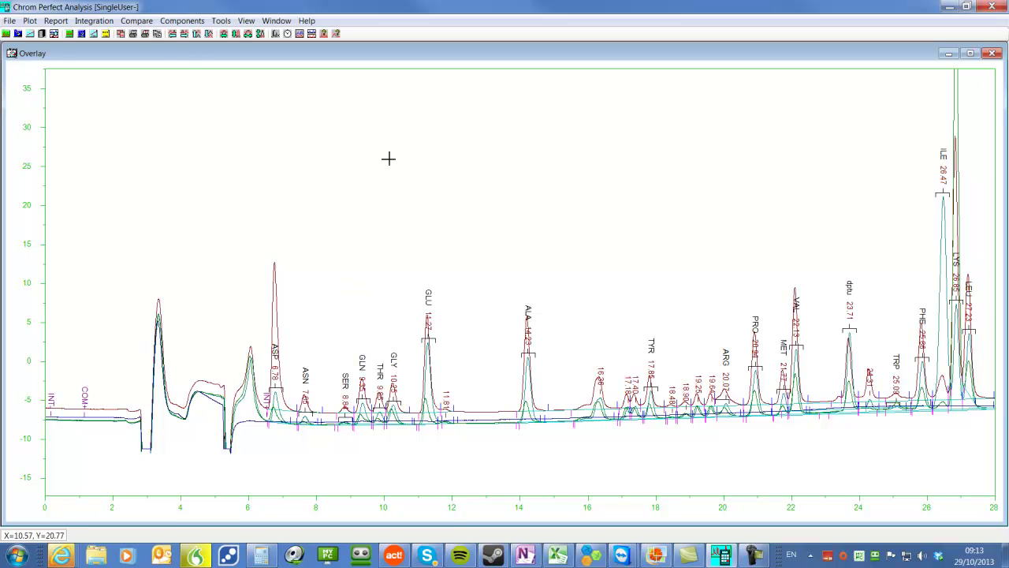
{"action": "left_click", "coordinate": [144, 22]}
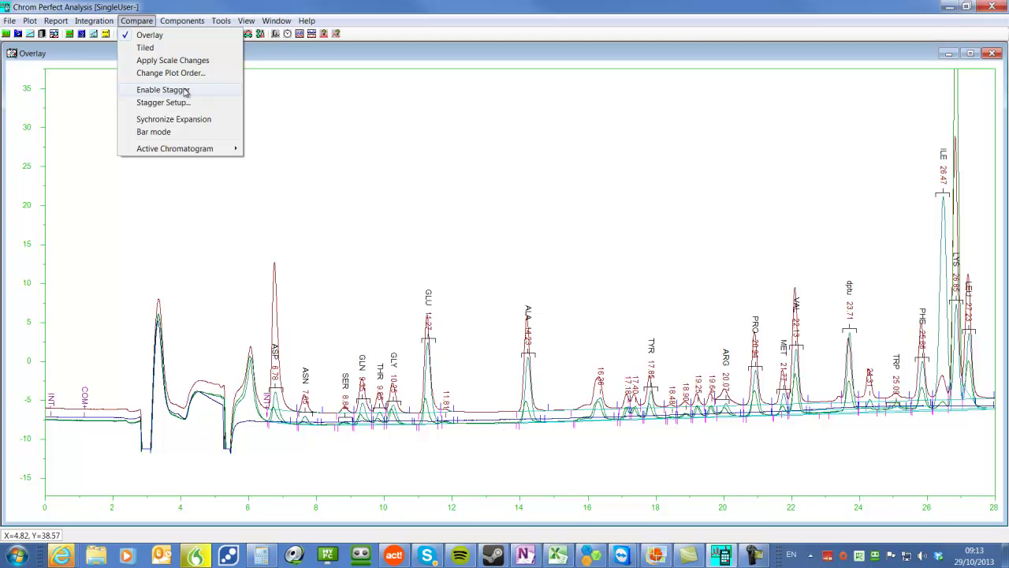
{"action": "left_click", "coordinate": [164, 102]}
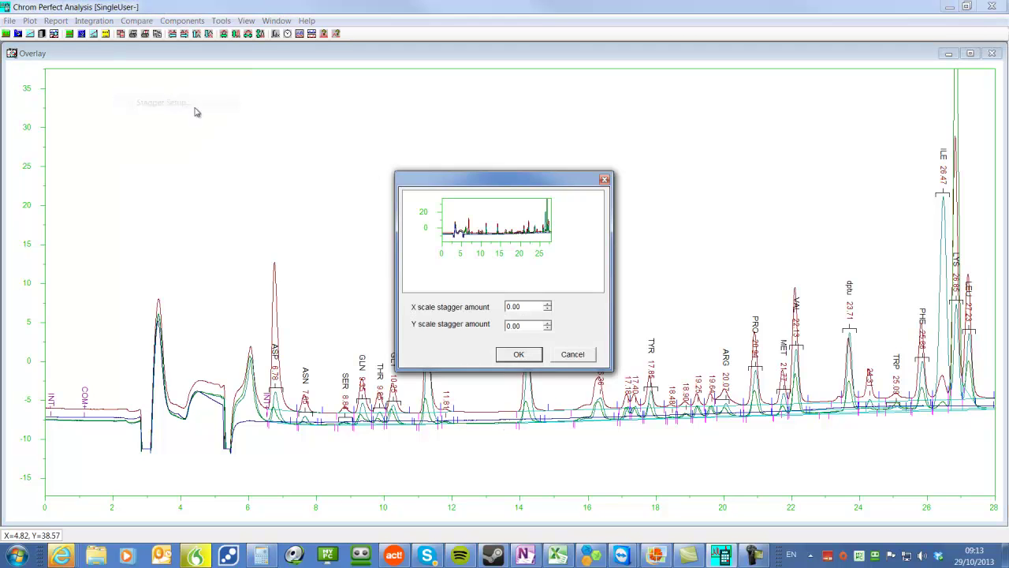
{"action": "left_click", "coordinate": [547, 304]}
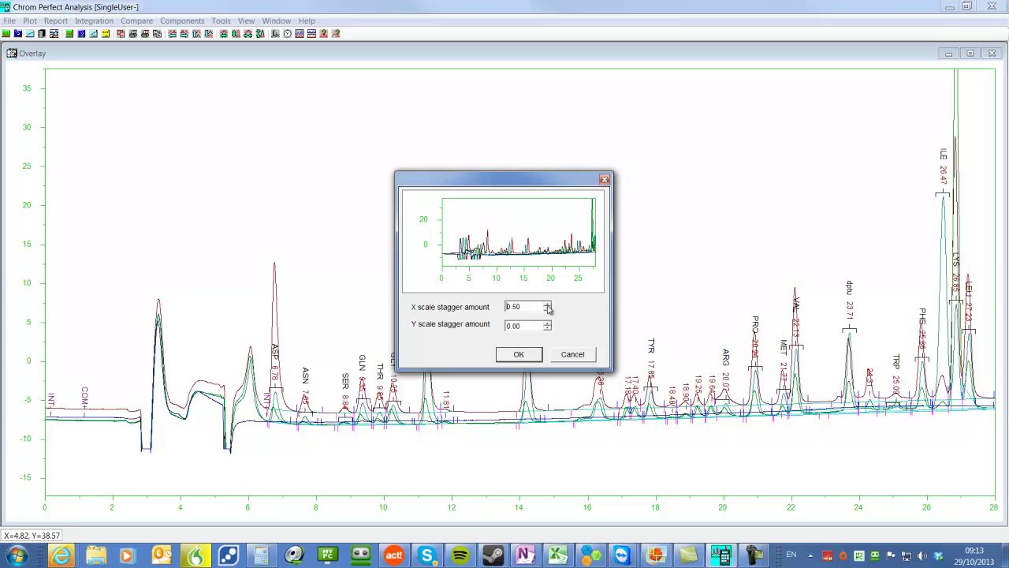
{"action": "left_click", "coordinate": [547, 309]}
{"action": "left_click", "coordinate": [547, 322]}
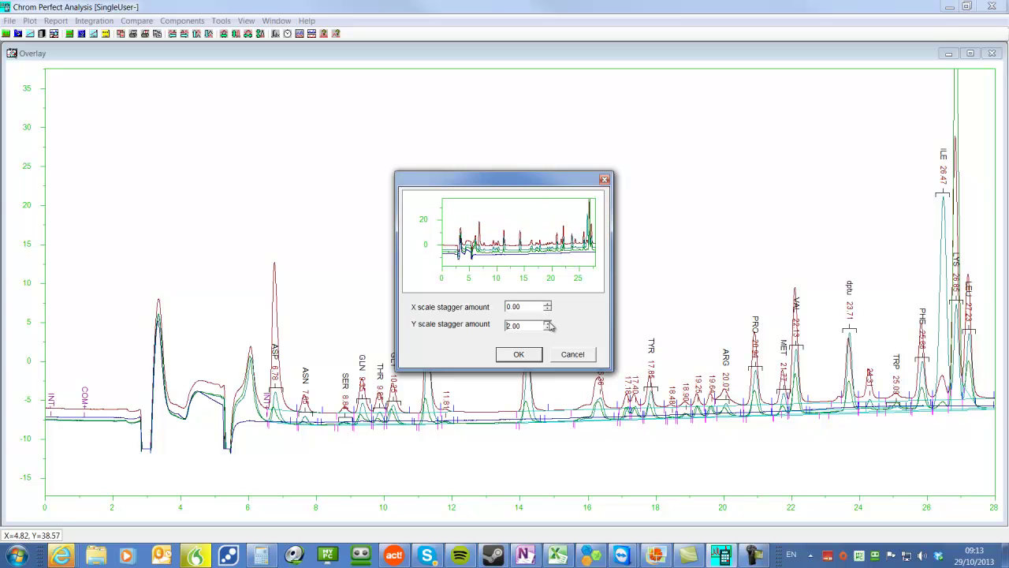
{"action": "left_click", "coordinate": [547, 322]}
{"action": "left_click", "coordinate": [548, 324]}
{"action": "left_click", "coordinate": [548, 304]}
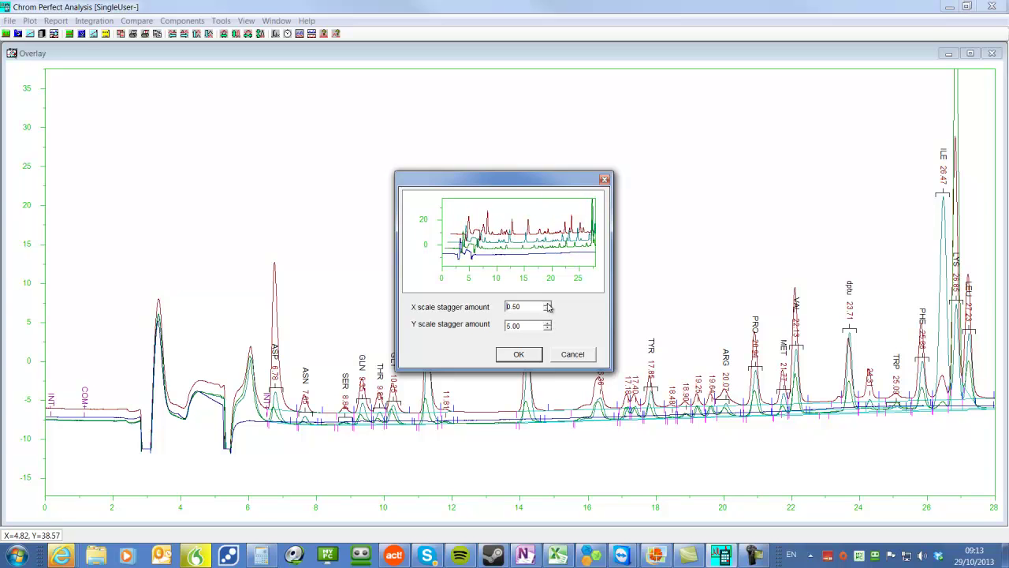
{"action": "left_click", "coordinate": [547, 310]}
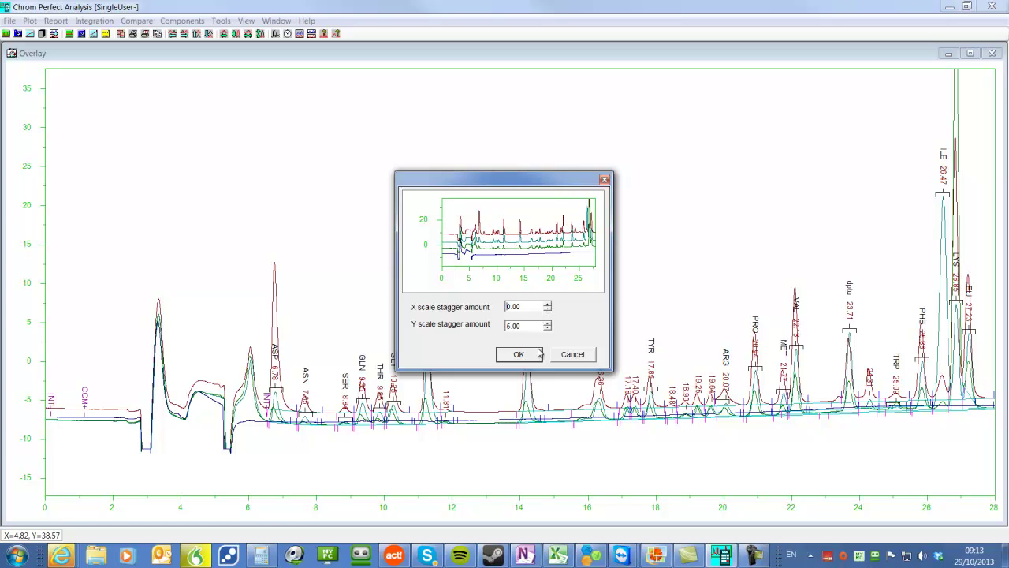
{"action": "left_click", "coordinate": [519, 355]}
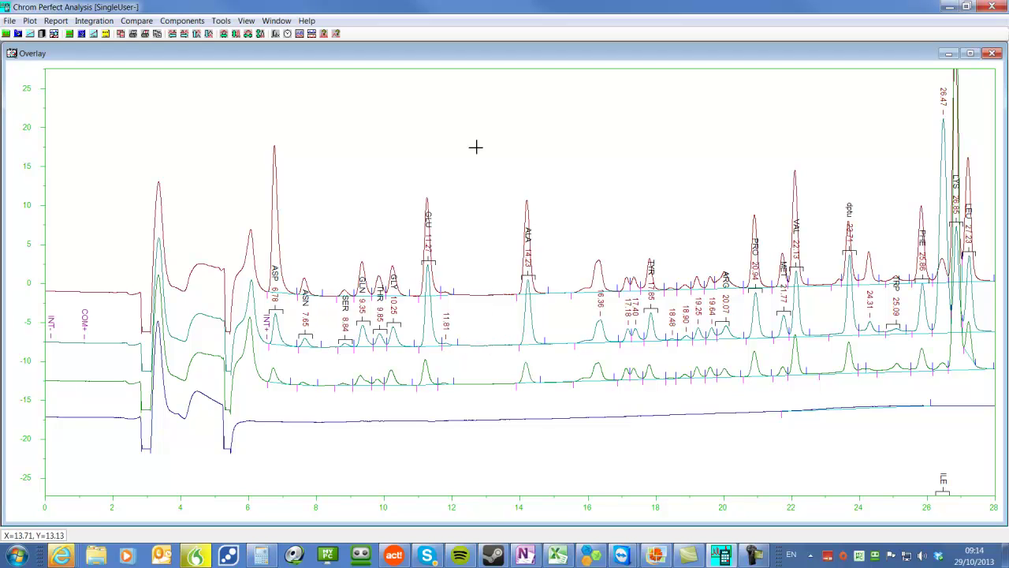
Show the chromatogram file names as labels on the overlay through the plot properties
{"action": "left_click", "coordinate": [30, 21]}
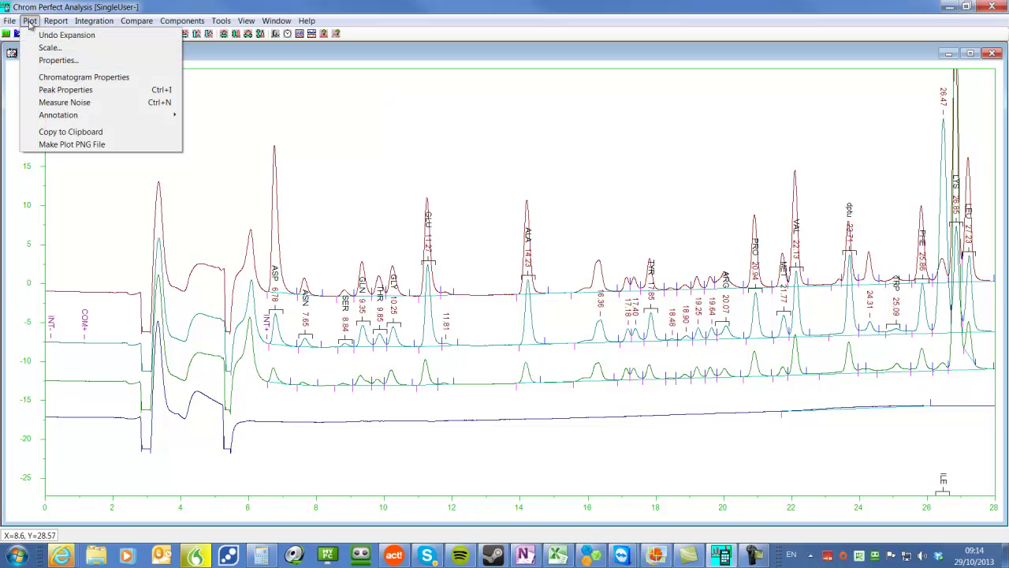
{"action": "left_click", "coordinate": [48, 61]}
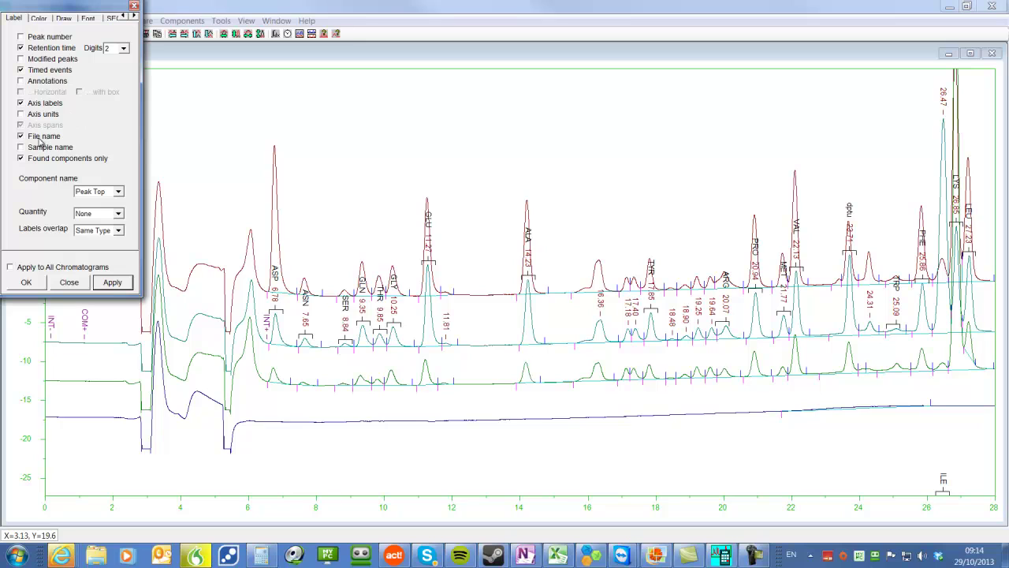
{"action": "left_click", "coordinate": [41, 149]}
{"action": "left_click", "coordinate": [109, 287]}
{"action": "left_click", "coordinate": [26, 282]}
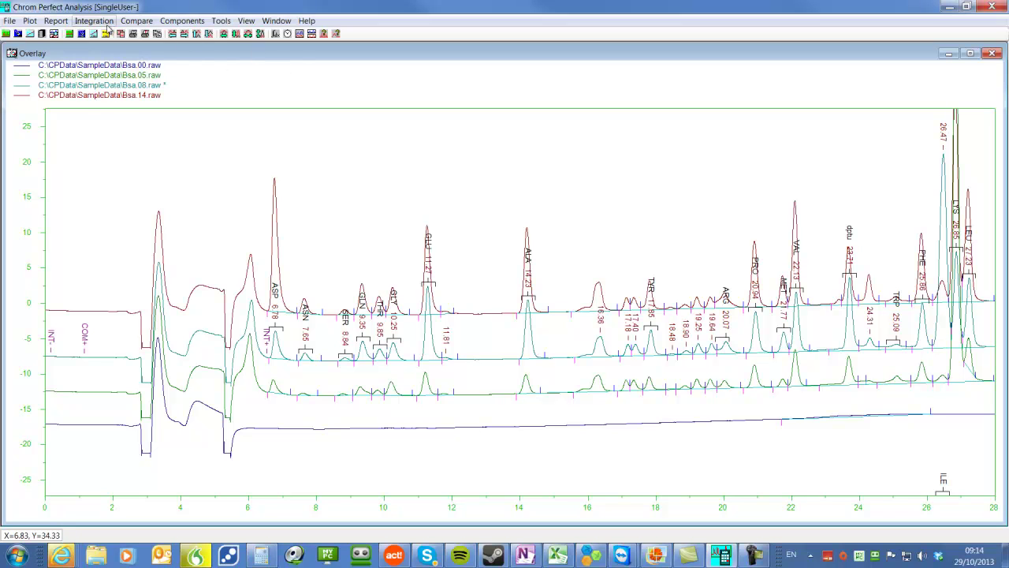
Make Bsa.00.raw, Bsa.05.raw and finally Bsa.14.raw the active chromatogram in the overlay
{"action": "left_click", "coordinate": [137, 21]}
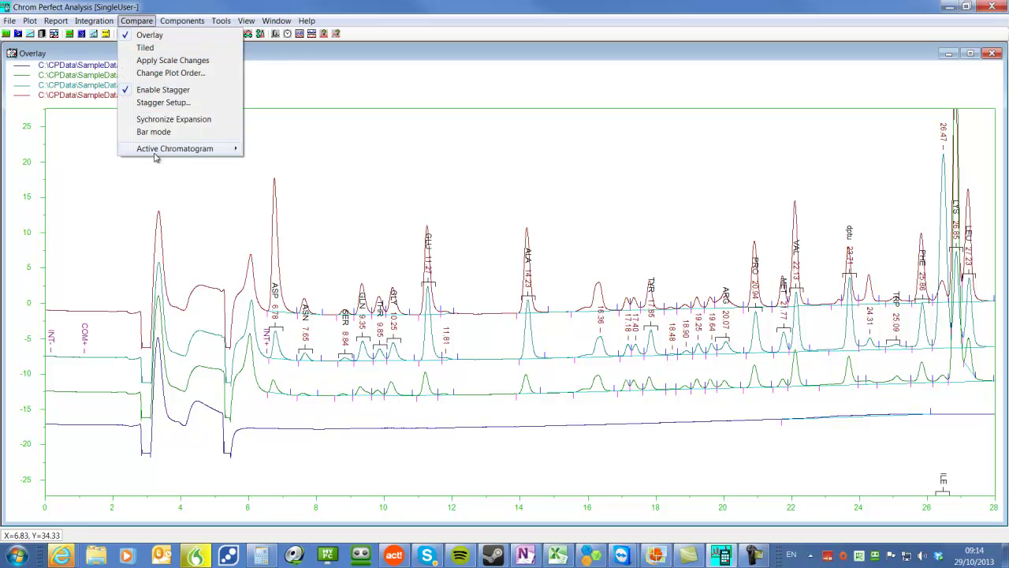
{"action": "mouse_move", "coordinate": [205, 153]}
{"action": "left_click", "coordinate": [304, 149]}
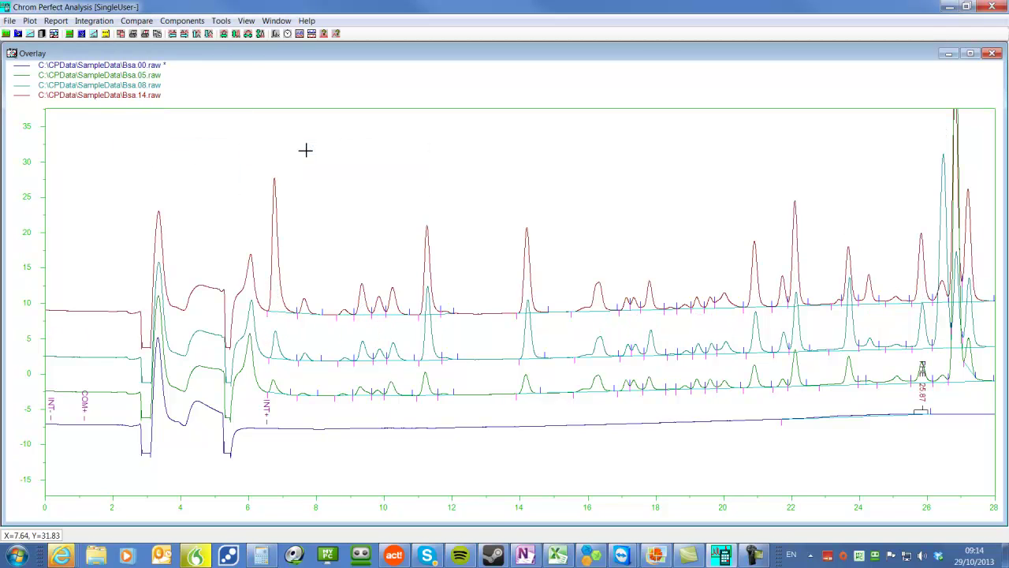
{"action": "left_click", "coordinate": [138, 21]}
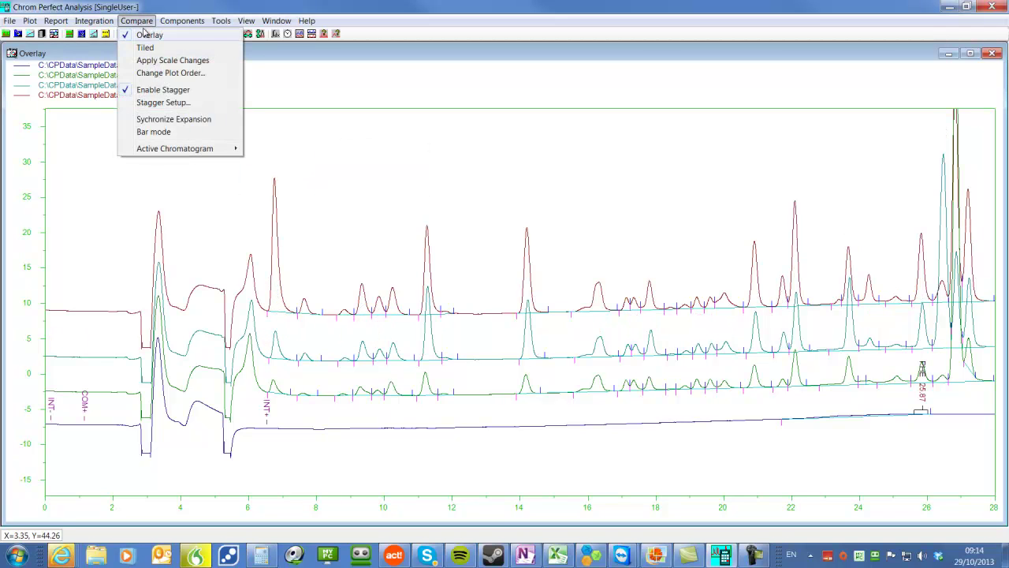
{"action": "mouse_move", "coordinate": [186, 150]}
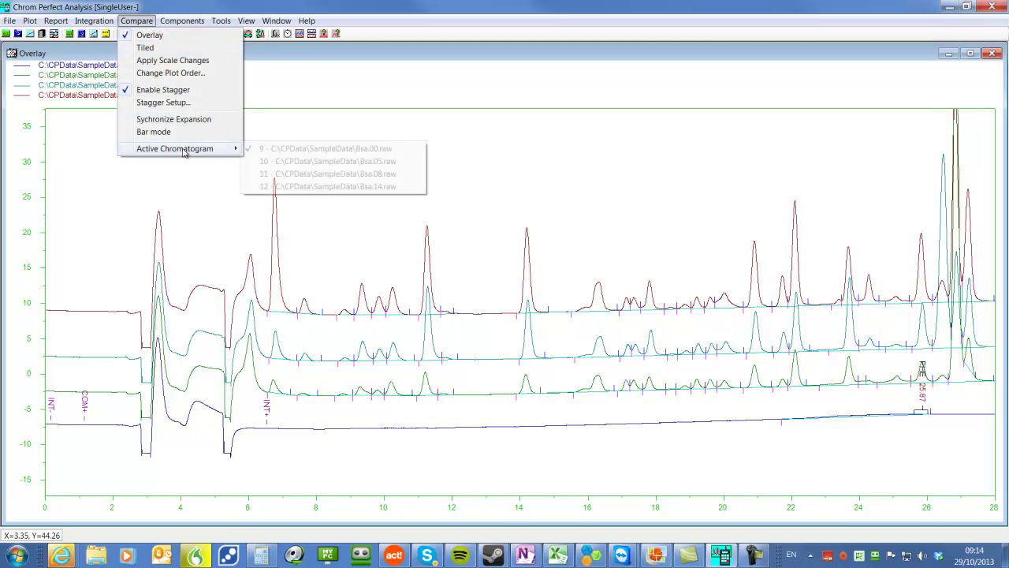
{"action": "left_click", "coordinate": [281, 161]}
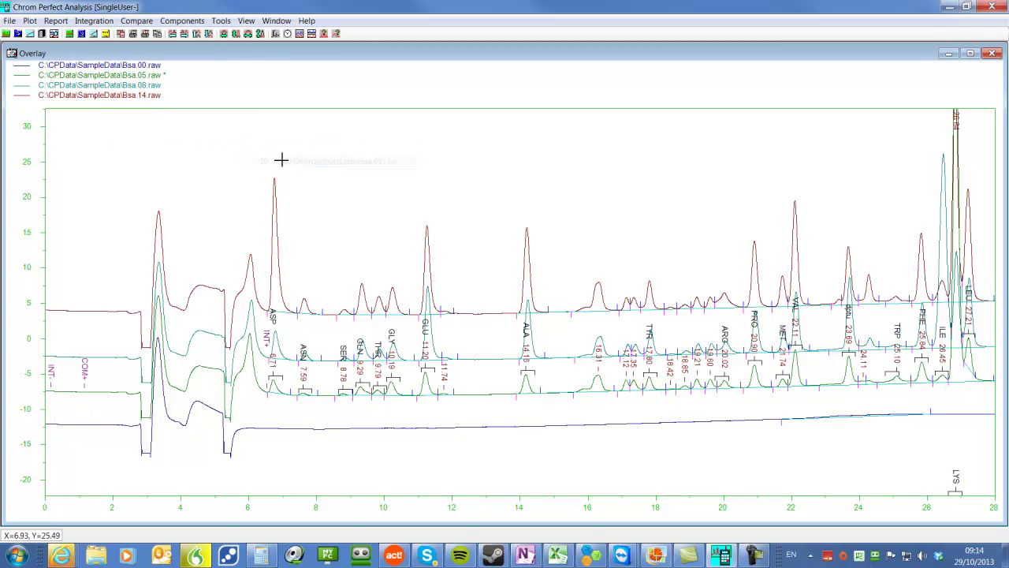
{"action": "left_click", "coordinate": [136, 20]}
{"action": "mouse_move", "coordinate": [186, 150]}
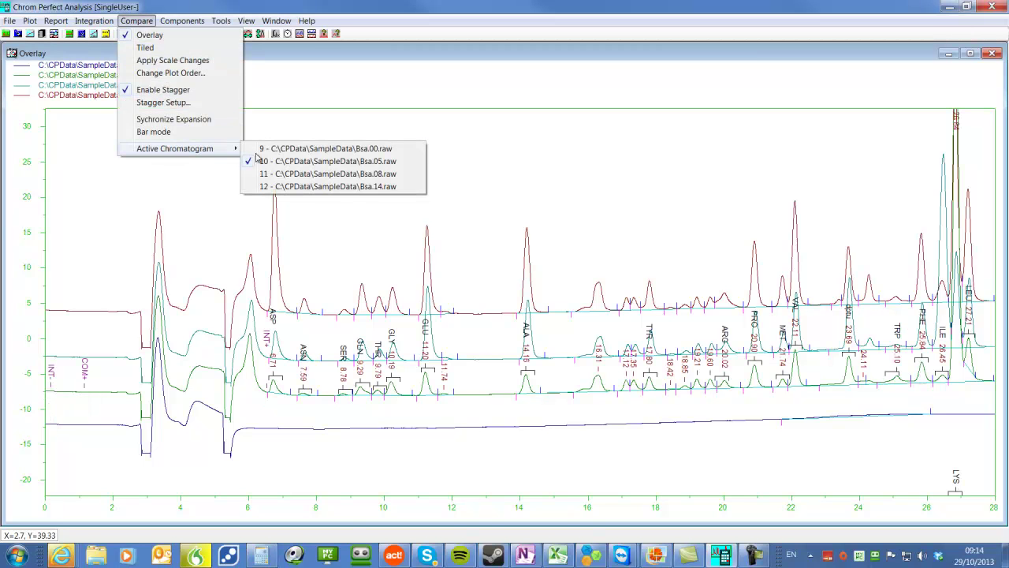
{"action": "left_click", "coordinate": [298, 186]}
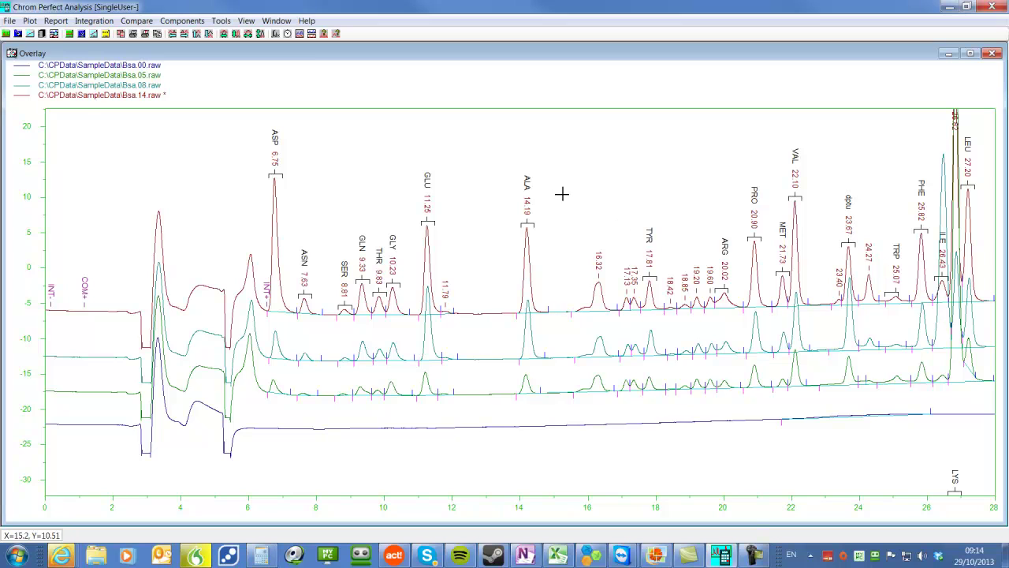
Zoom in on the ALA peak of the active Bsa.14 chromatogram and undo the expansion
{"action": "left_click_drag", "start_coordinate": [561, 193], "coordinate": [492, 425]}
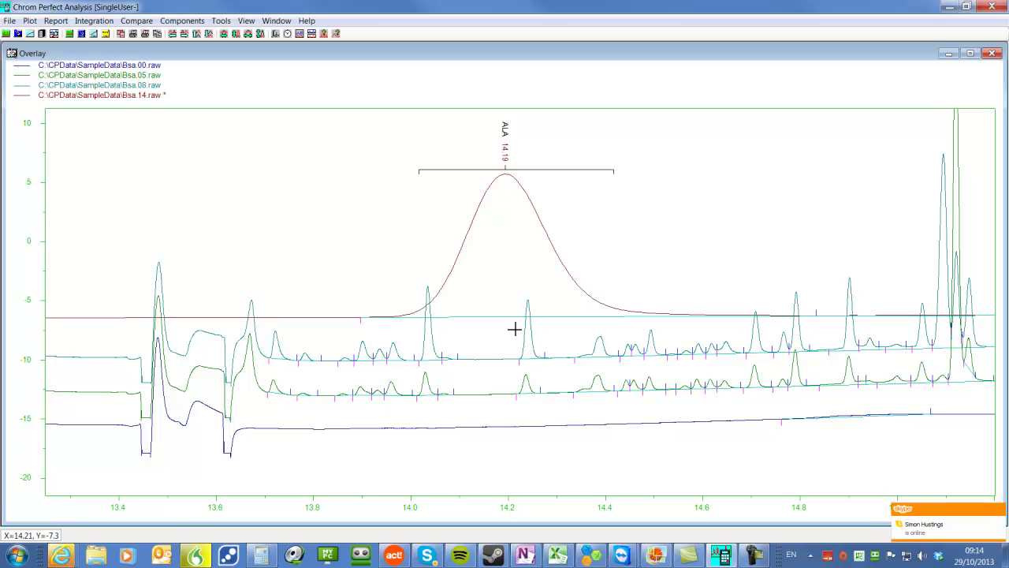
{"action": "double_click", "coordinate": [514, 329]}
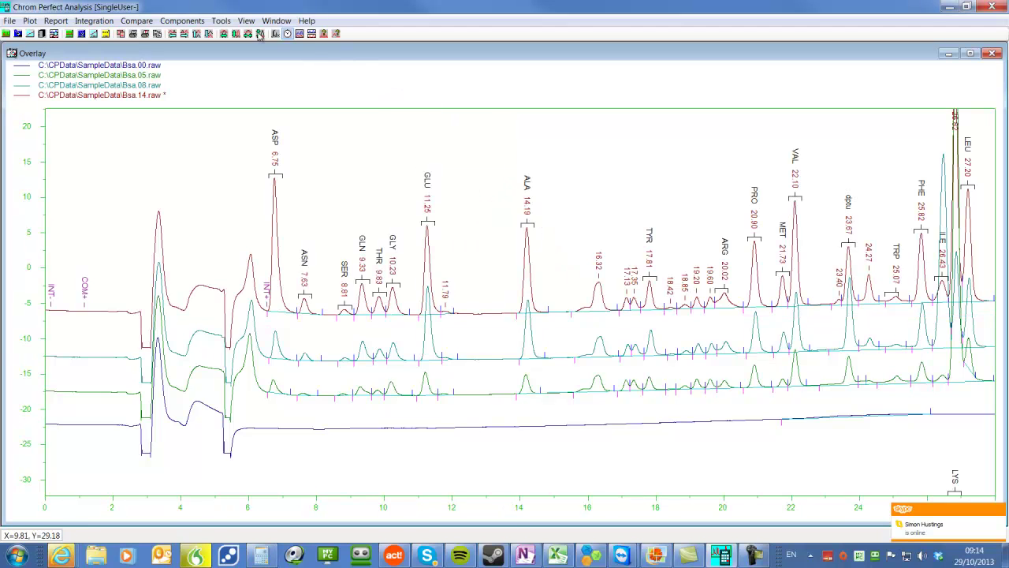
Turn off staggering of the overlaid chromatograms and enable synchronized expansion
{"action": "left_click", "coordinate": [140, 21]}
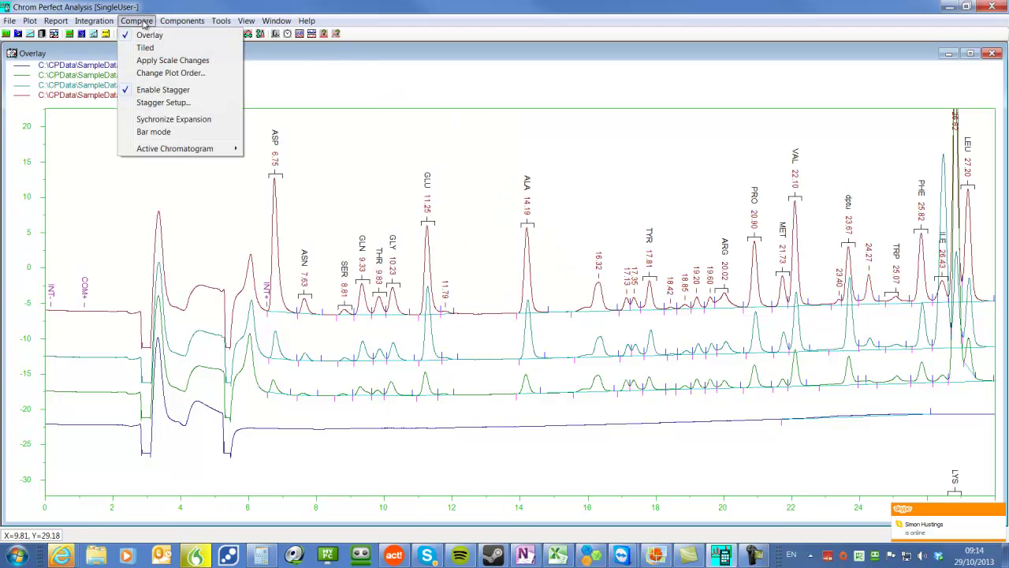
{"action": "left_click", "coordinate": [158, 92]}
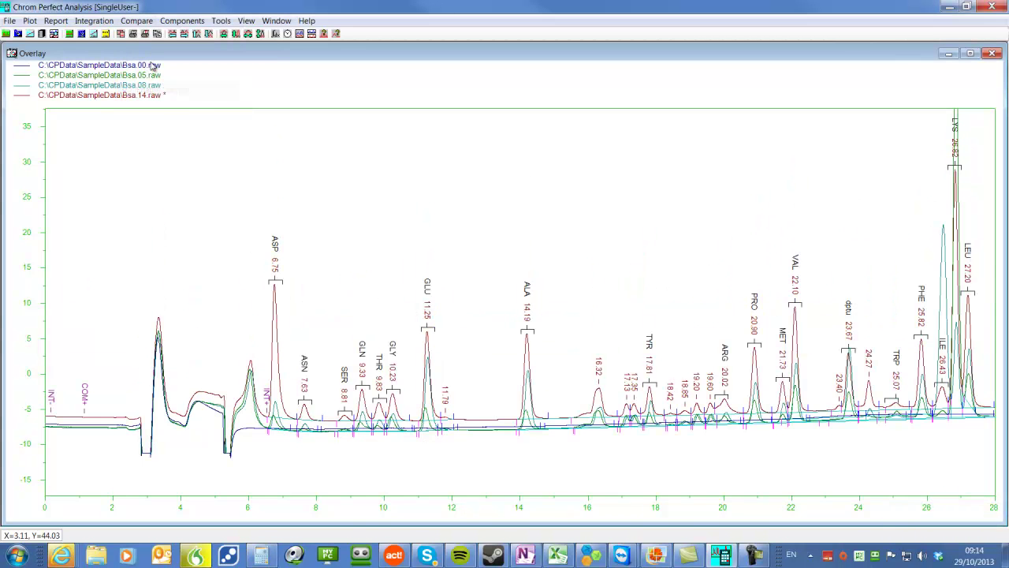
{"action": "left_click", "coordinate": [137, 21]}
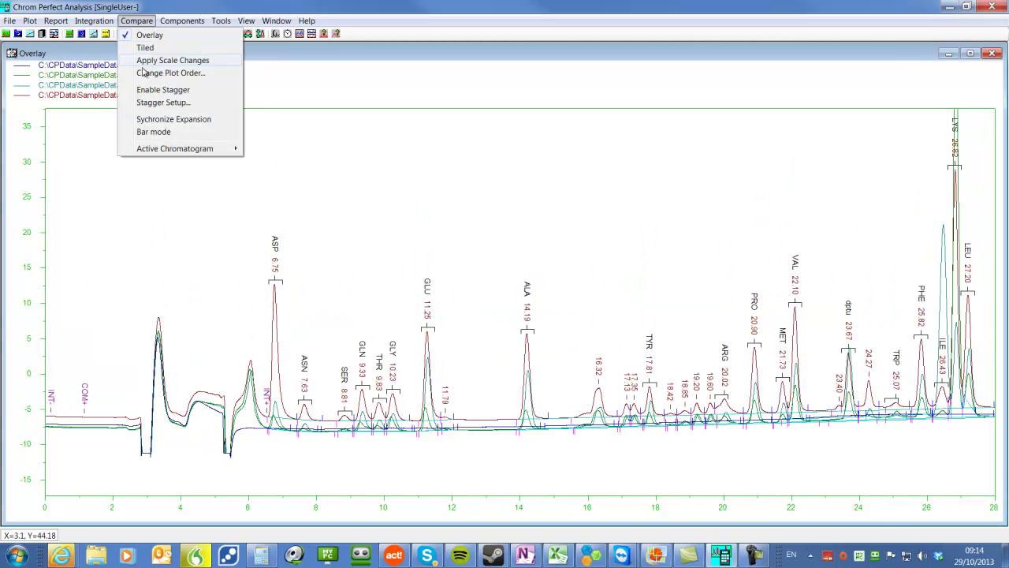
{"action": "left_click", "coordinate": [156, 120]}
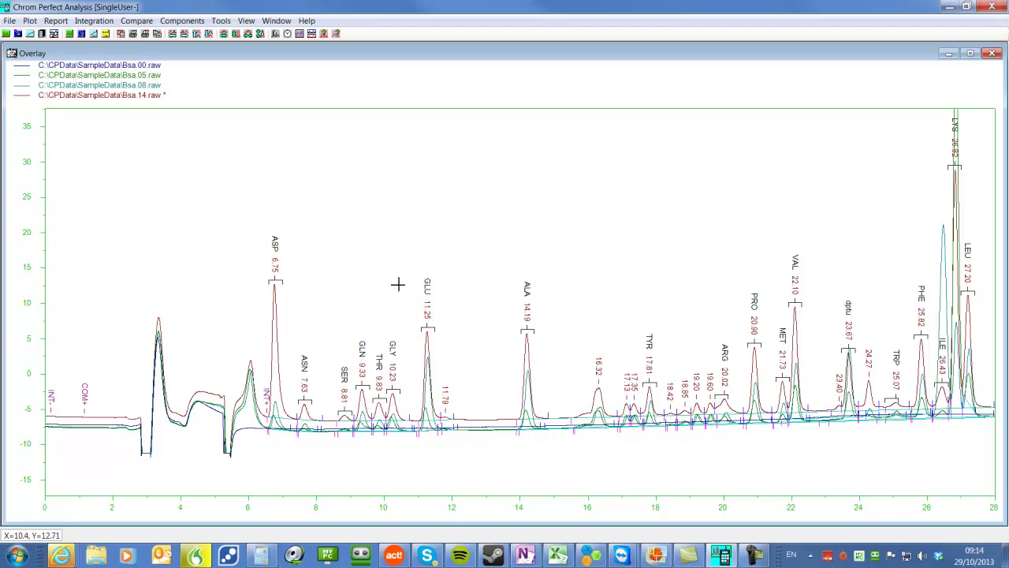
Zoom all overlaid chromatograms in on the ALA and 16.32 peaks and restore the full view
{"action": "left_click_drag", "start_coordinate": [383, 253], "coordinate": [649, 463]}
{"action": "left_click_drag", "start_coordinate": [488, 199], "coordinate": [824, 394]}
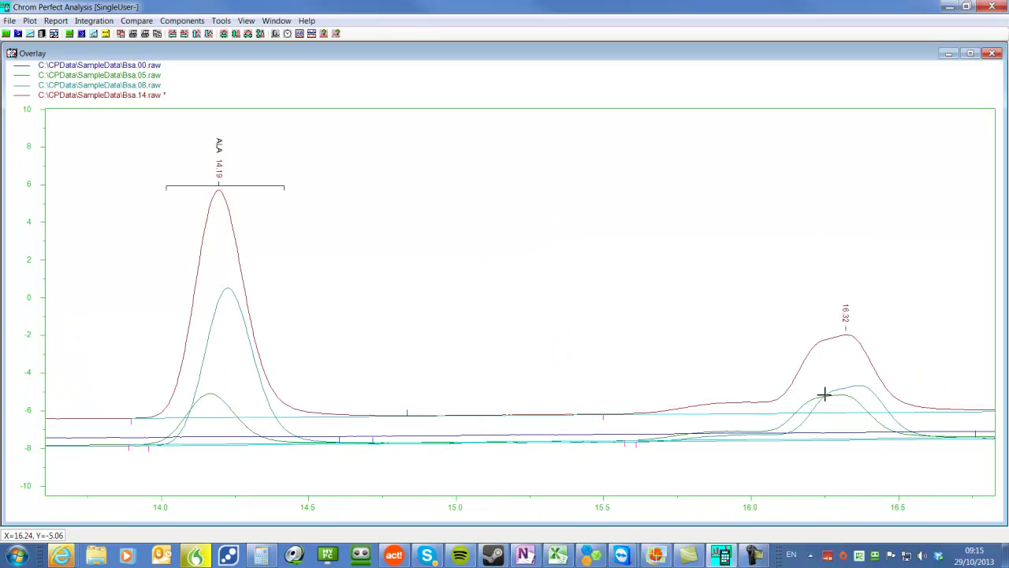
{"action": "double_click", "coordinate": [824, 394]}
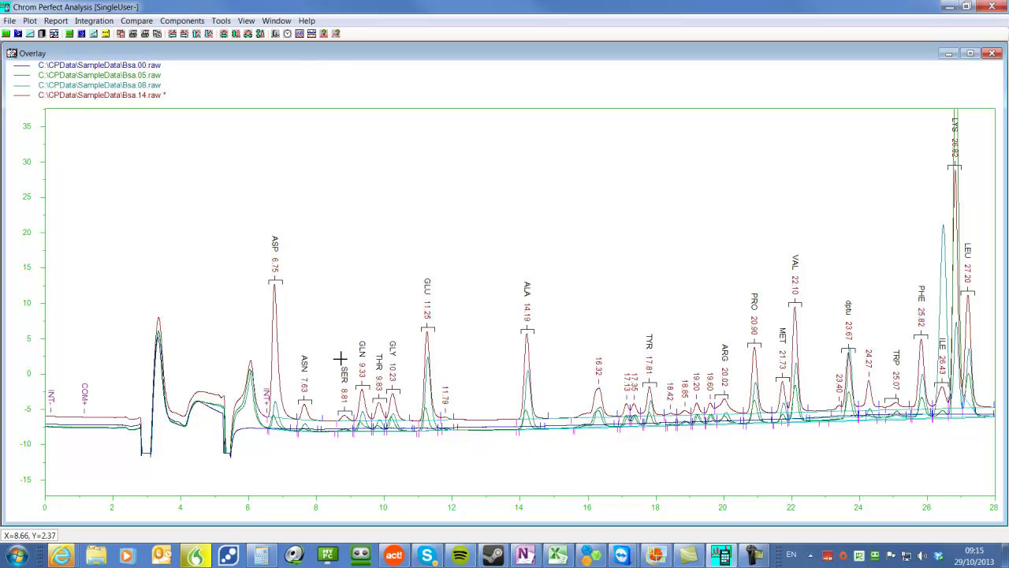
Zoom the overlaid chromatograms in on the region from the SER peak to the GLU peak
{"action": "left_click_drag", "start_coordinate": [330, 359], "coordinate": [469, 443]}
{"action": "left_click", "coordinate": [426, 416]}
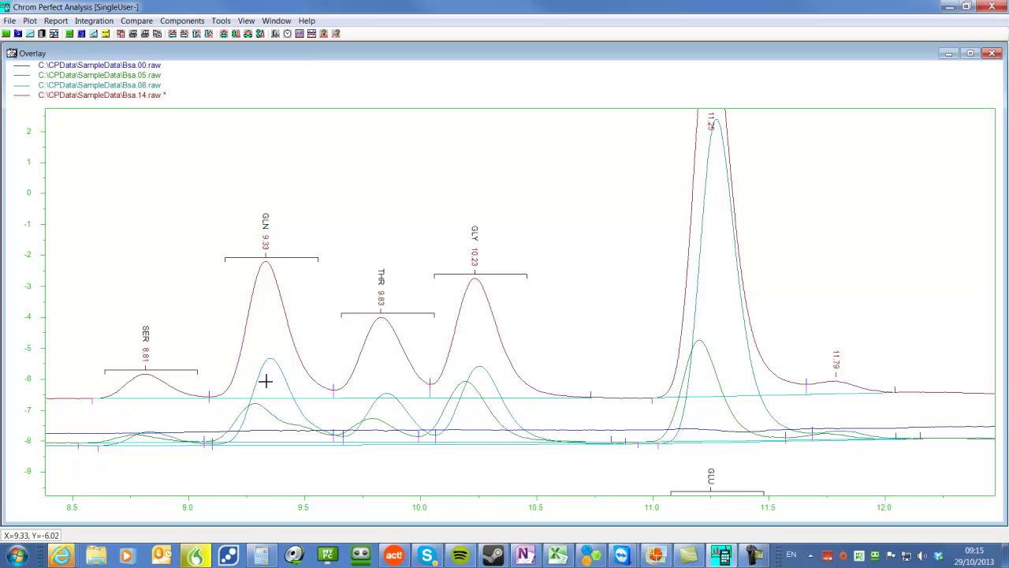
Tile the four chromatograms and zoom all plots in together on the SER to GLY peaks
{"action": "left_click", "coordinate": [140, 21]}
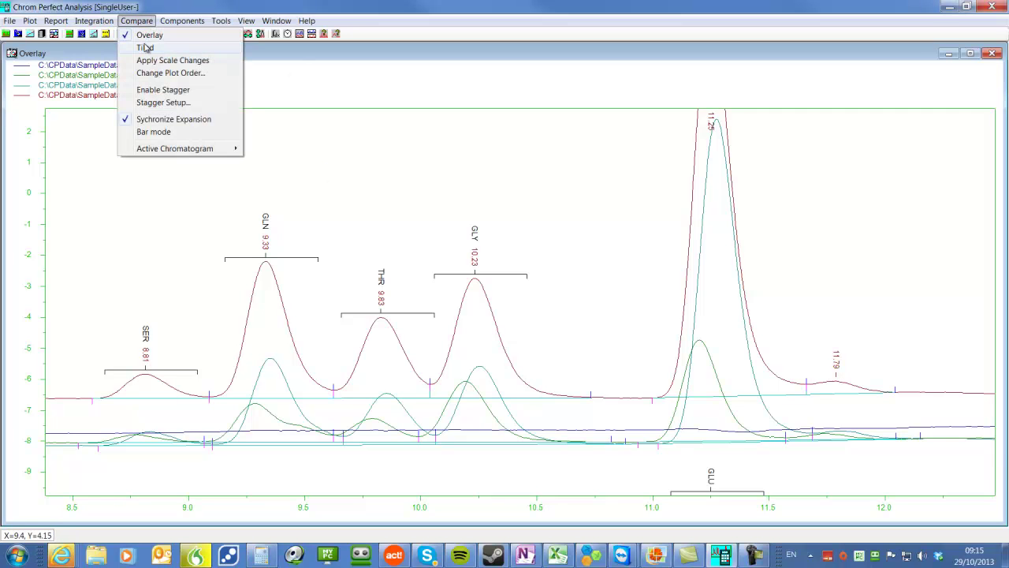
{"action": "left_click", "coordinate": [145, 47]}
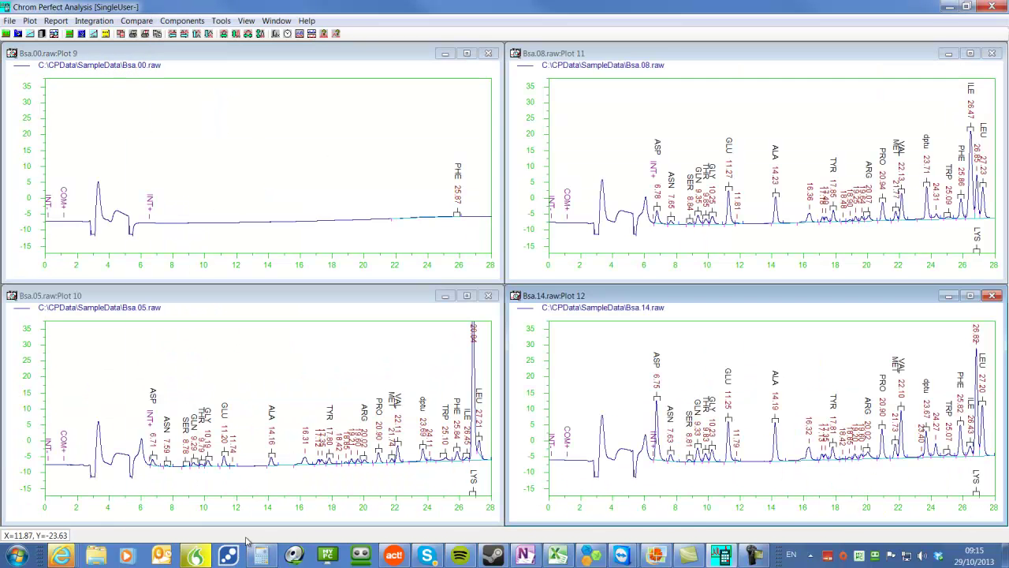
{"action": "left_click_drag", "start_coordinate": [683, 409], "coordinate": [712, 466]}
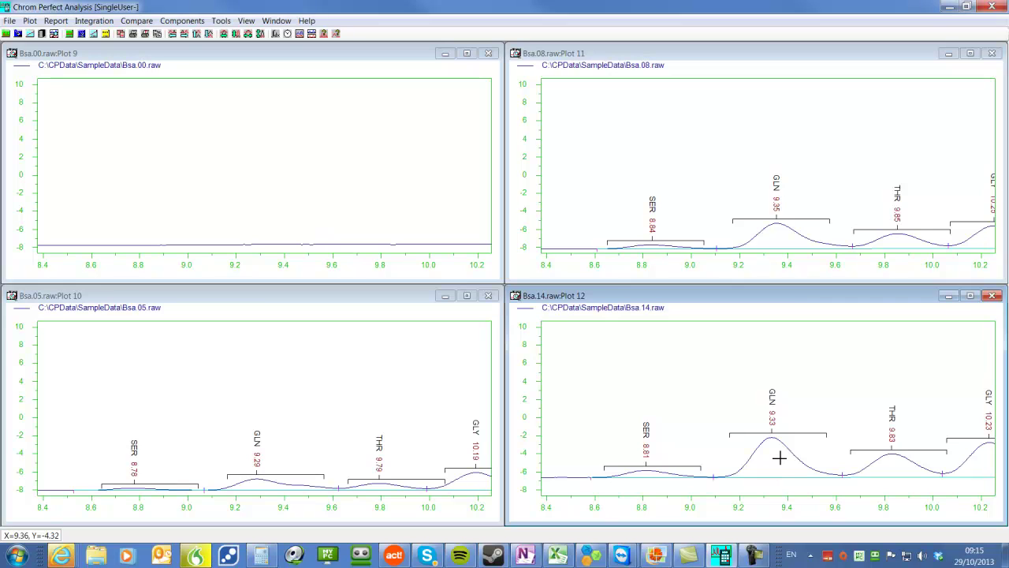
Close the Bsa.08, Bsa.14, Bsa.05 and Bsa.00 plot windows
{"action": "left_click", "coordinate": [992, 53]}
{"action": "left_click", "coordinate": [992, 295]}
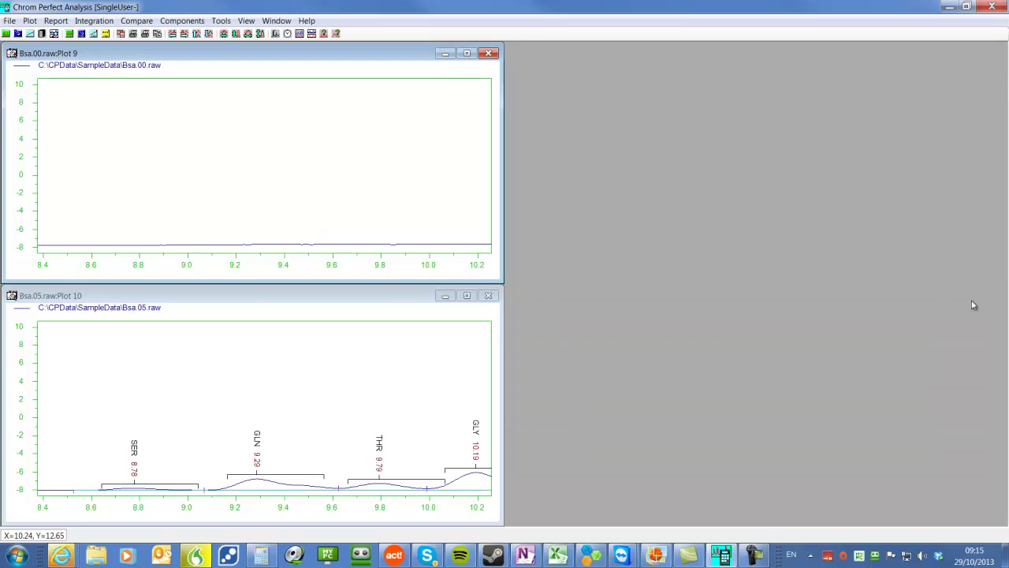
{"action": "left_click", "coordinate": [488, 295]}
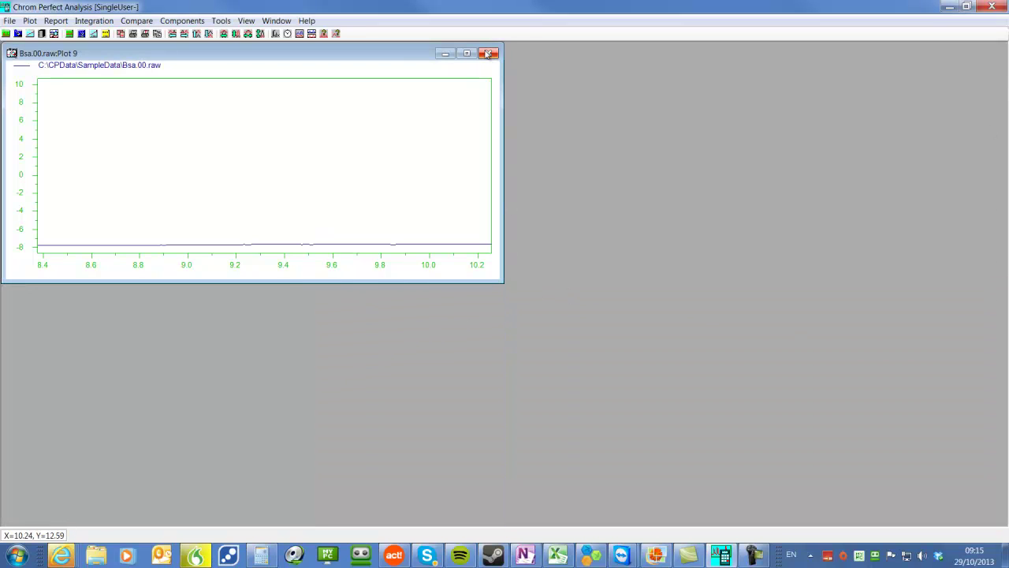
{"action": "left_click", "coordinate": [489, 53]}
Open the raw data file Epa601.1 from the SampleData folder
{"action": "left_click", "coordinate": [9, 21]}
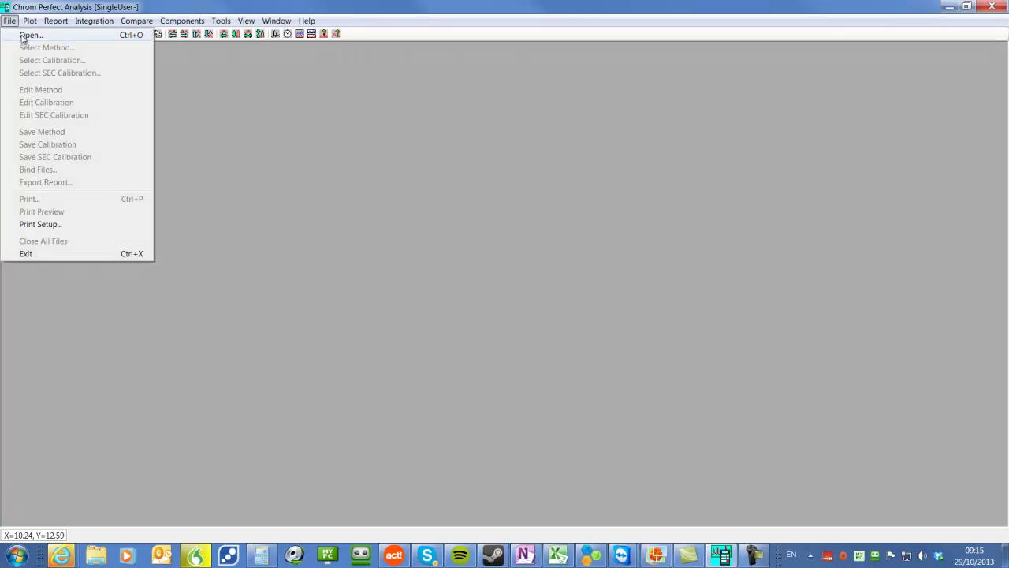
{"action": "left_click", "coordinate": [24, 36]}
{"action": "left_click", "coordinate": [645, 245]}
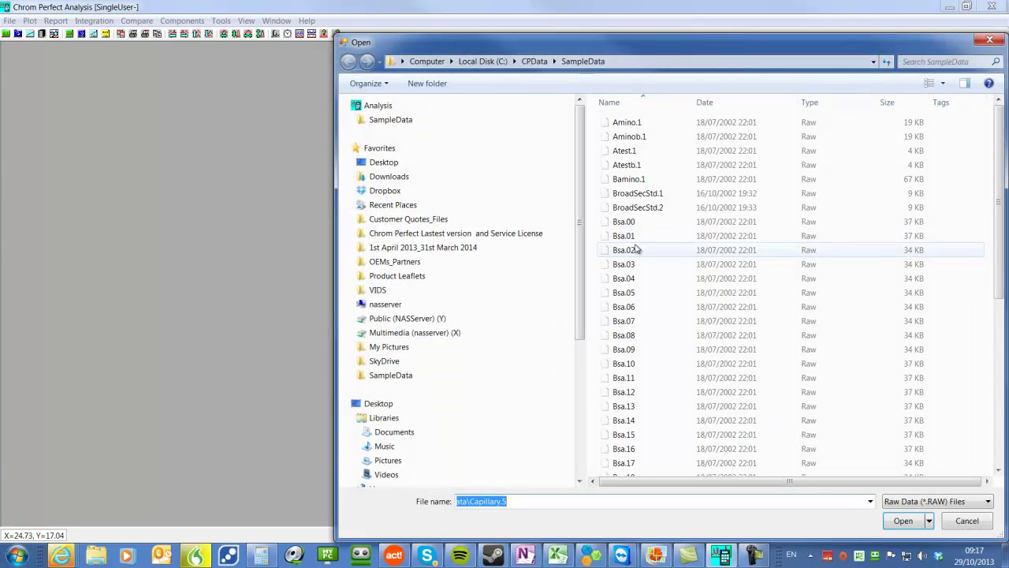
{"action": "left_click", "coordinate": [644, 362]}
{"action": "scroll", "coordinate": [644, 359], "scroll_direction": "down", "scroll_amount": 5}
{"action": "scroll", "coordinate": [643, 356], "scroll_direction": "down", "scroll_amount": 2}
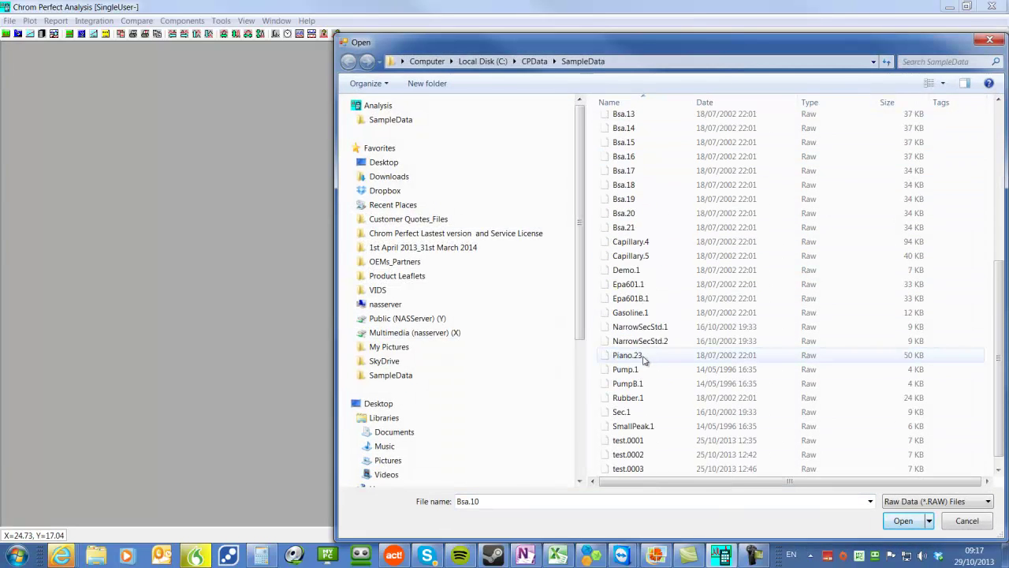
{"action": "left_click", "coordinate": [664, 290]}
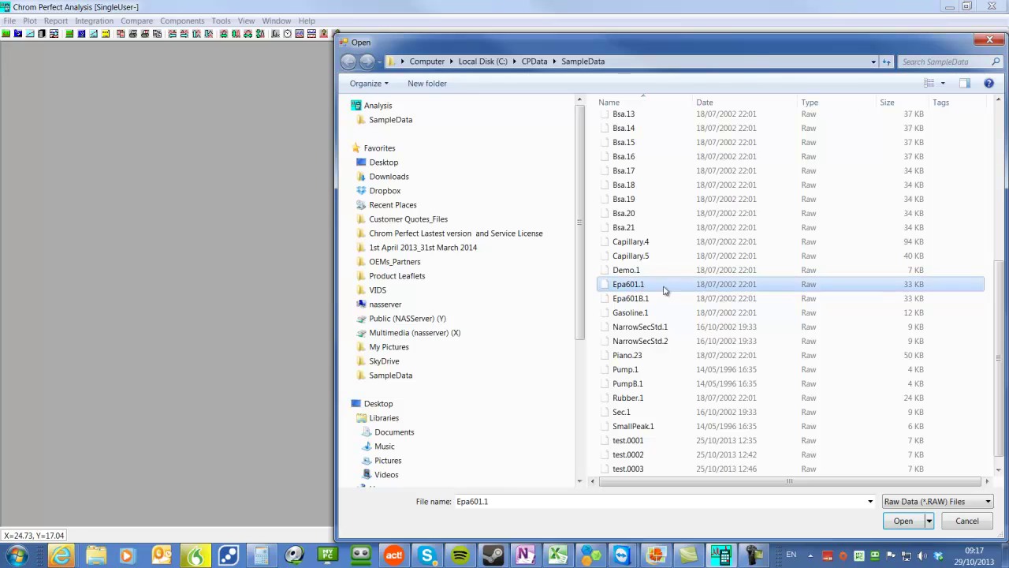
{"action": "left_click", "coordinate": [901, 521]}
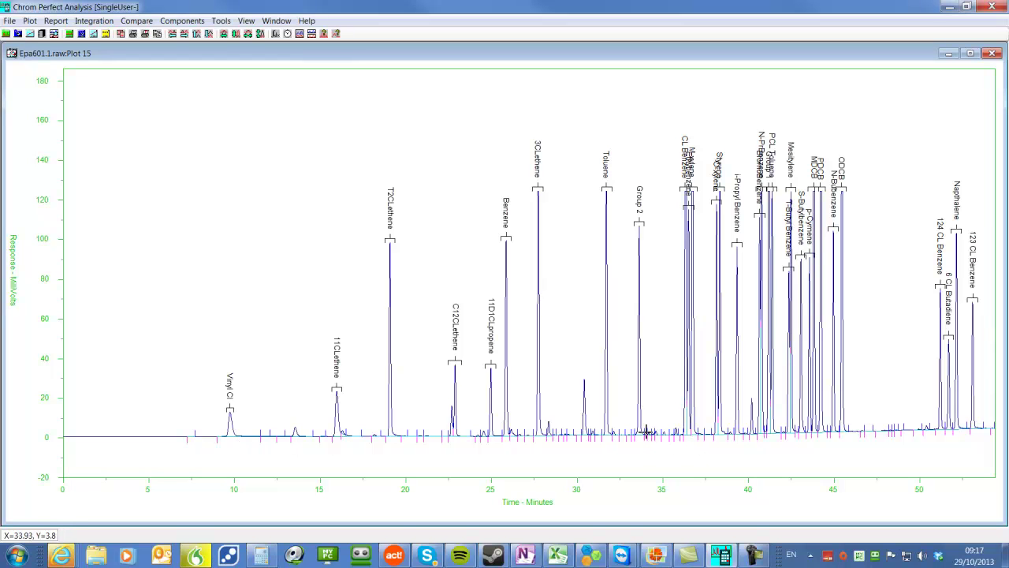
Zoom in on the baseline between Toluene and Group 2 and on the small peak after ODCB, restoring the full view after each
{"action": "left_click_drag", "start_coordinate": [603, 430], "coordinate": [633, 442]}
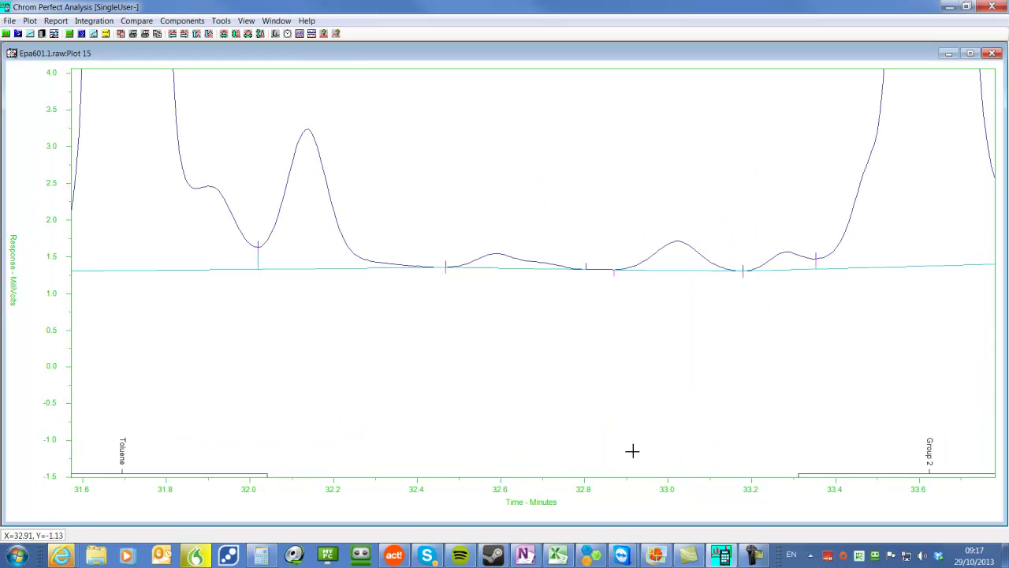
{"action": "right_click", "coordinate": [616, 403]}
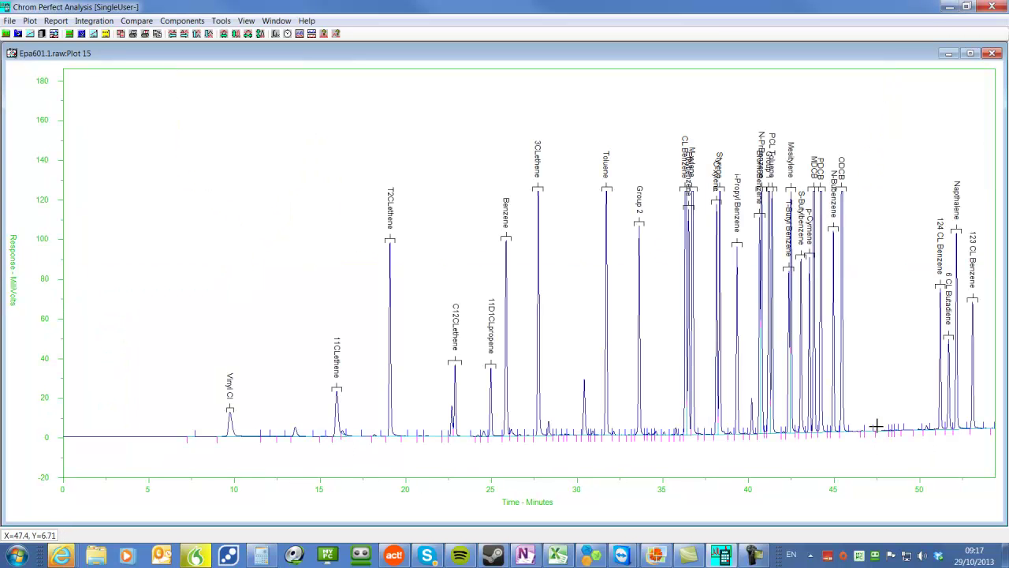
{"action": "left_click_drag", "start_coordinate": [876, 425], "coordinate": [833, 436]}
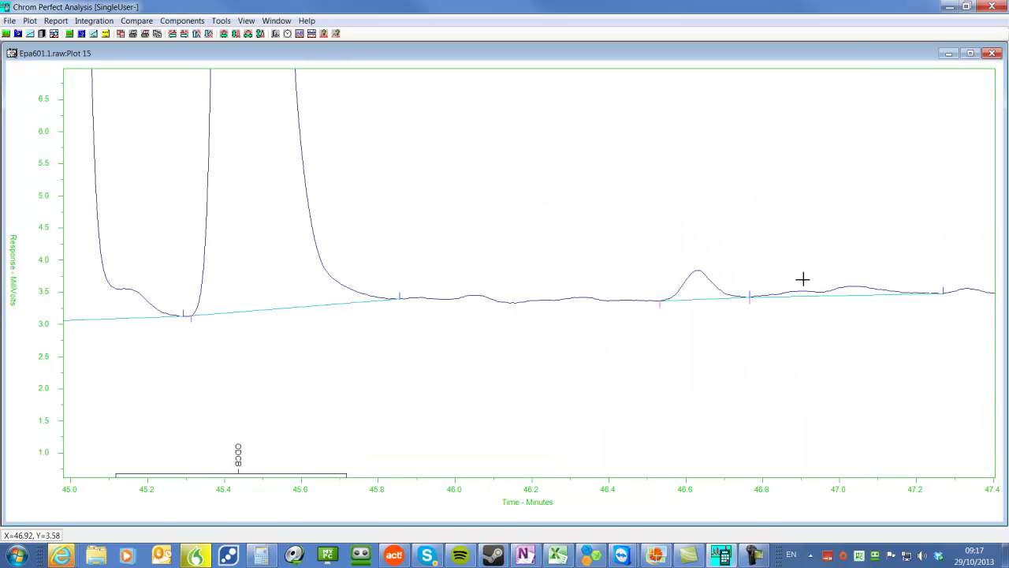
{"action": "left_click_drag", "start_coordinate": [780, 248], "coordinate": [644, 338]}
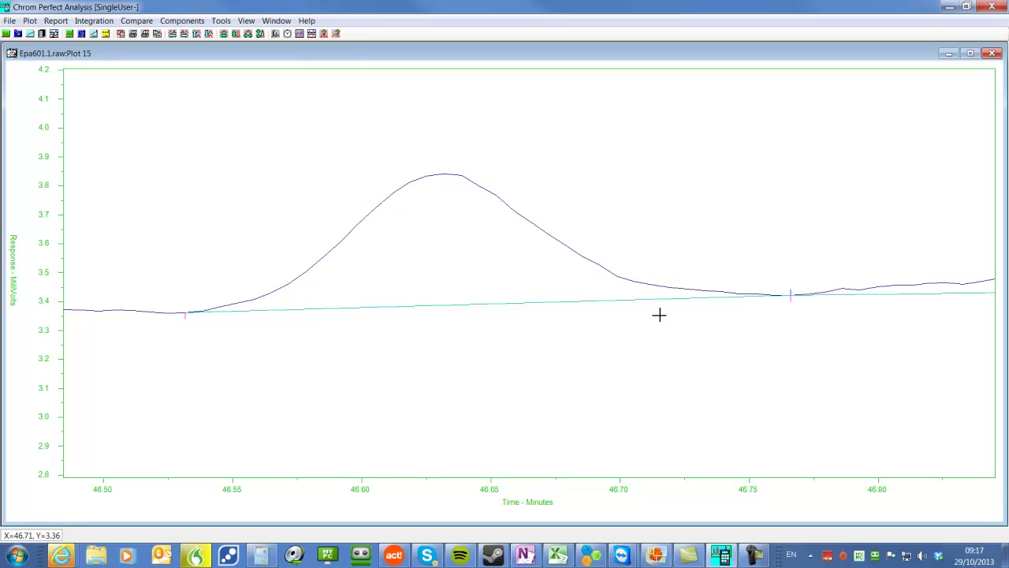
{"action": "right_click", "coordinate": [659, 315]}
{"action": "right_click", "coordinate": [659, 314]}
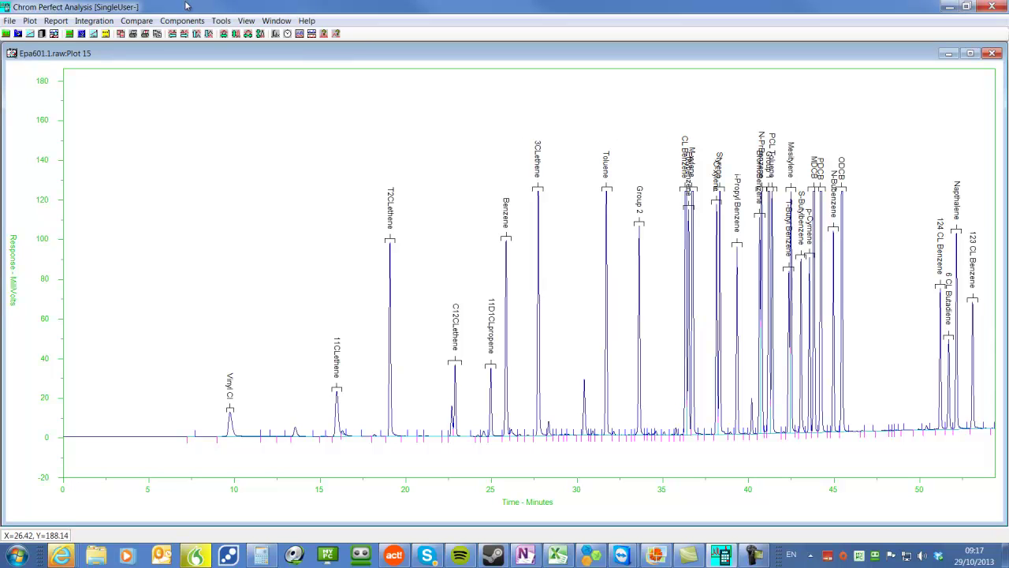
Show the Expansion Map for Epa601.1, enlarge its window and place it over the empty early part of the plot
{"action": "left_click", "coordinate": [239, 22]}
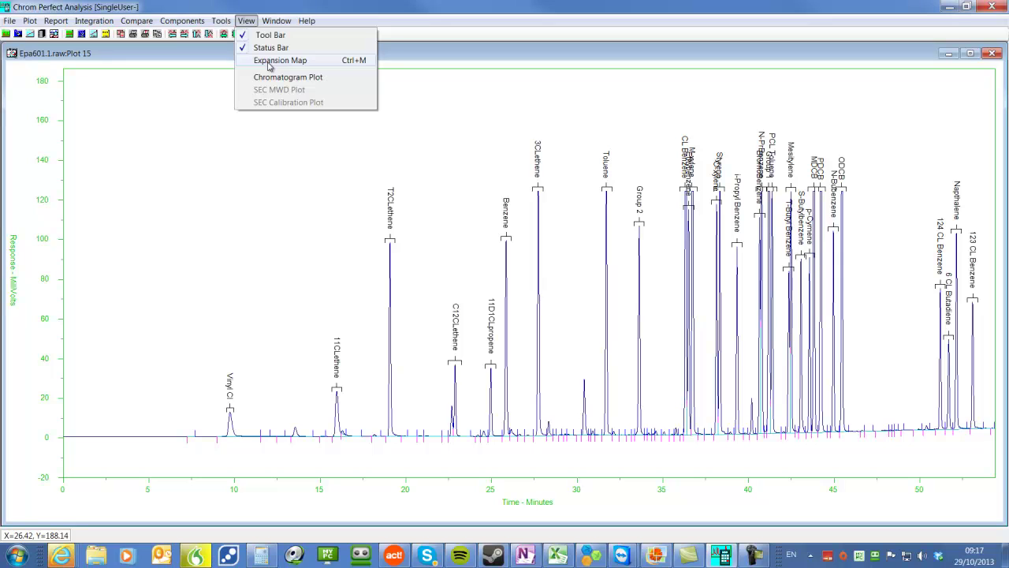
{"action": "left_click", "coordinate": [268, 63]}
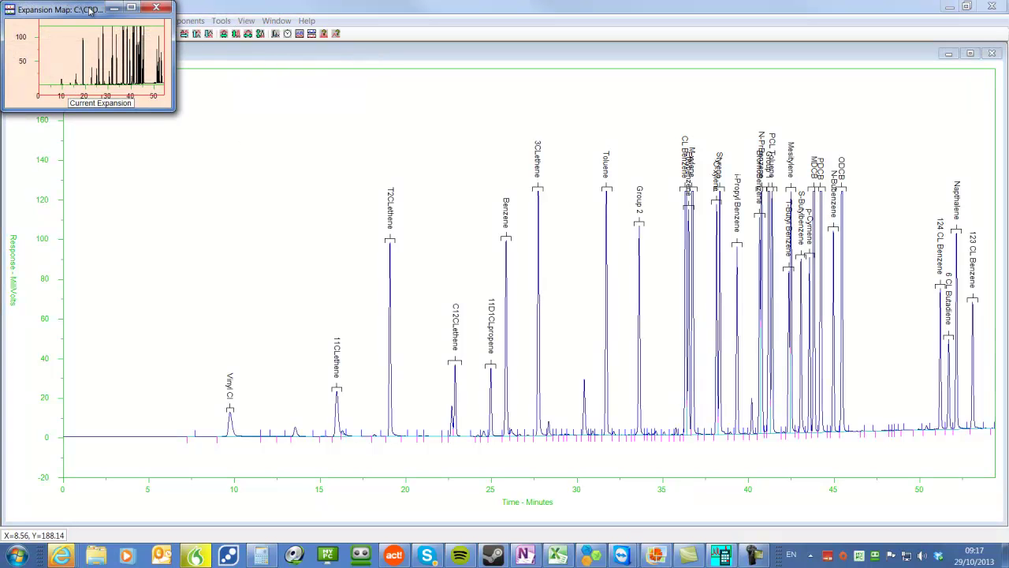
{"action": "left_click_drag", "start_coordinate": [90, 19], "coordinate": [815, 19]}
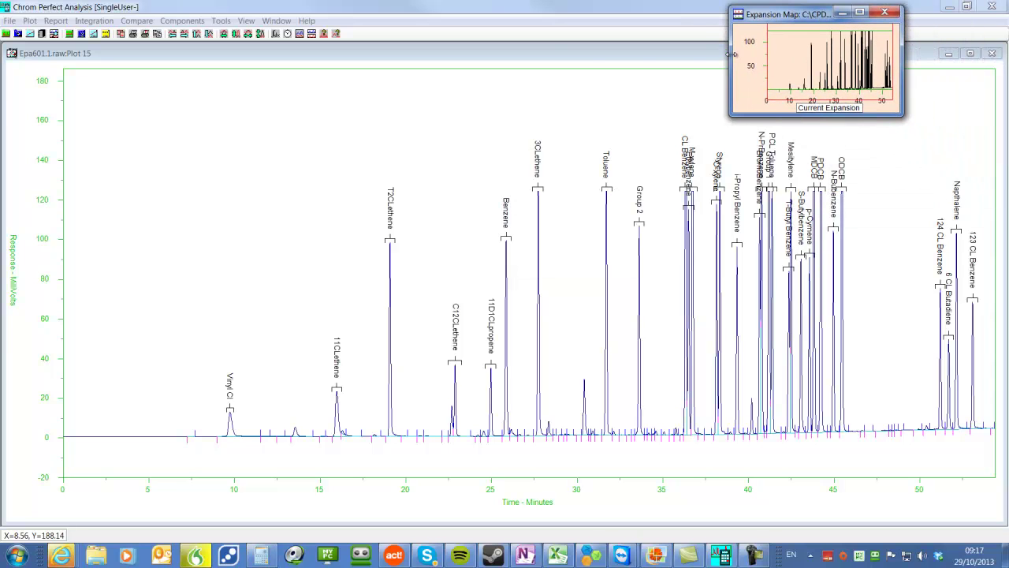
{"action": "left_click_drag", "start_coordinate": [730, 54], "coordinate": [558, 53]}
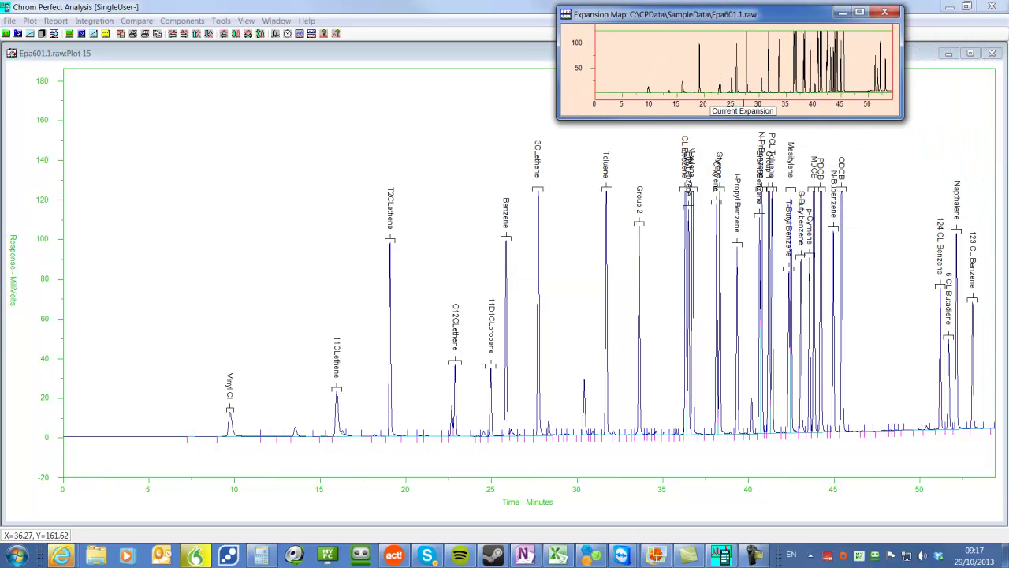
{"action": "left_click_drag", "start_coordinate": [685, 118], "coordinate": [684, 167]}
{"action": "left_click_drag", "start_coordinate": [671, 14], "coordinate": [141, 40]}
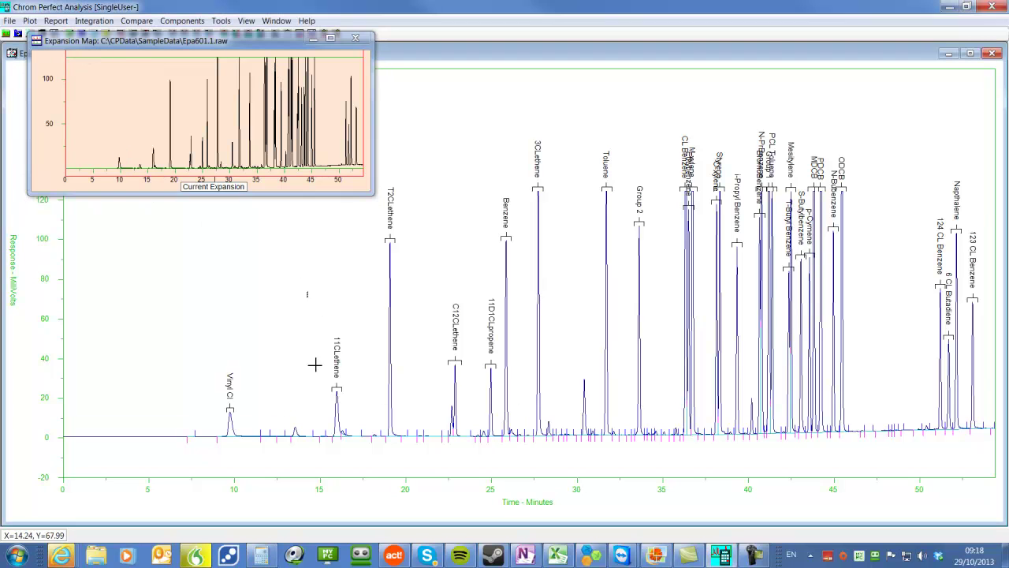
Zoom in on 11CLethene to C12CLethene, use the Expansion Map for the last four peaks and Vinyl Cl, and slide the expansion along the chromatogram
{"action": "left_click_drag", "start_coordinate": [307, 291], "coordinate": [475, 460]}
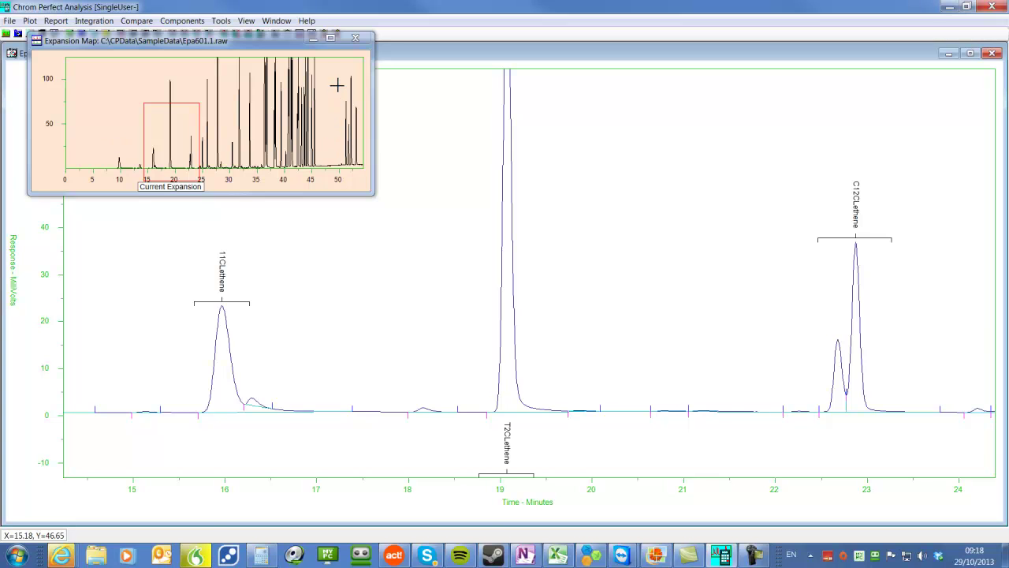
{"action": "left_click_drag", "start_coordinate": [337, 85], "coordinate": [364, 166]}
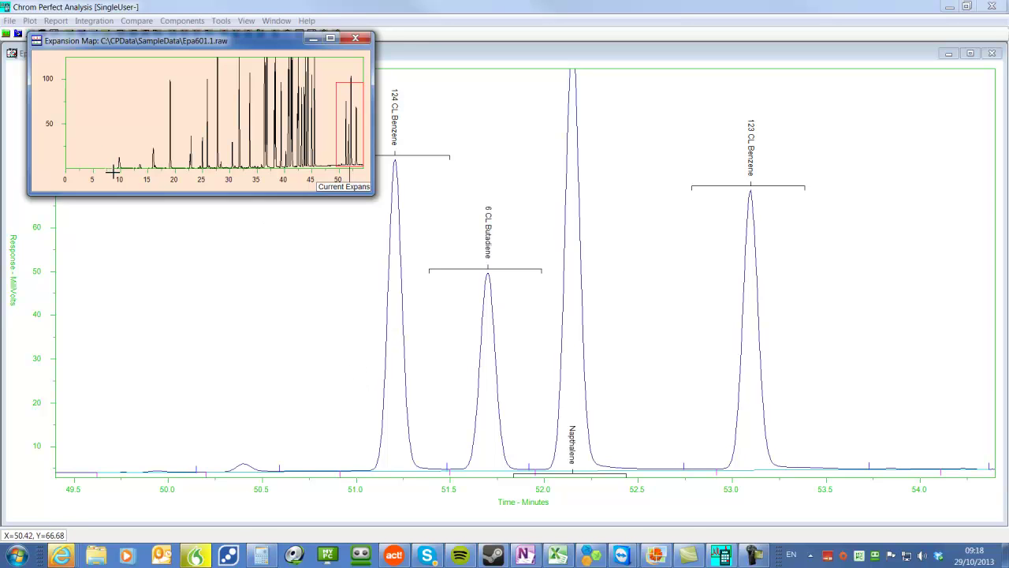
{"action": "left_click_drag", "start_coordinate": [105, 163], "coordinate": [136, 172]}
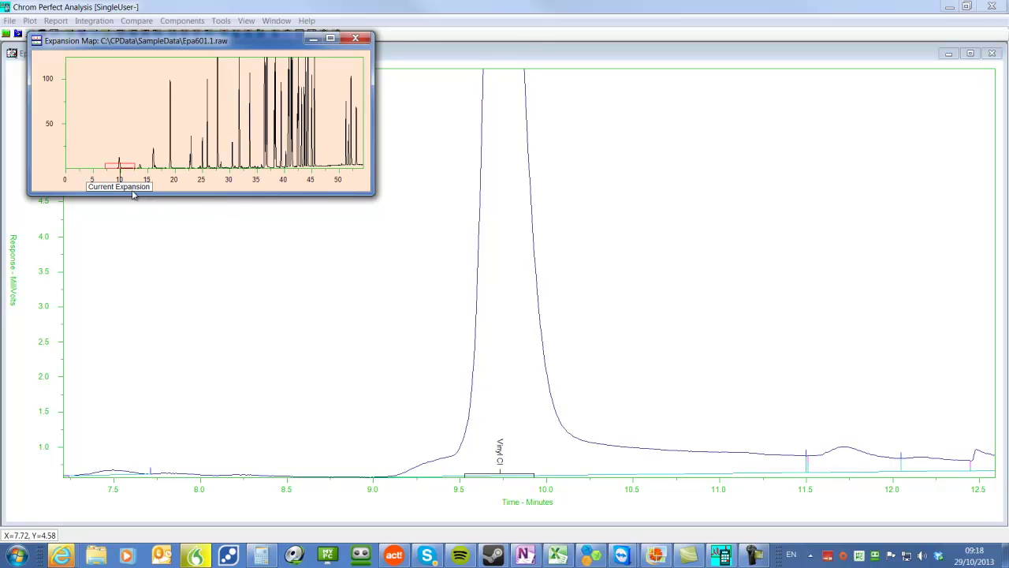
{"action": "left_click_drag", "start_coordinate": [132, 191], "coordinate": [300, 187]}
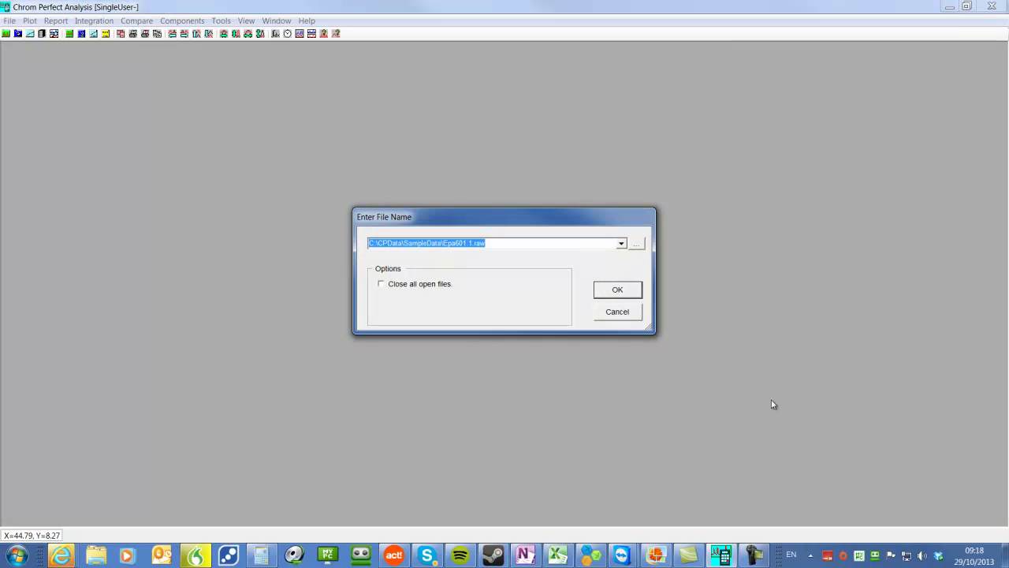
Open the raw data files Epa601.1 and Epa601B.1 together from the SampleData folder
{"action": "left_click", "coordinate": [641, 245]}
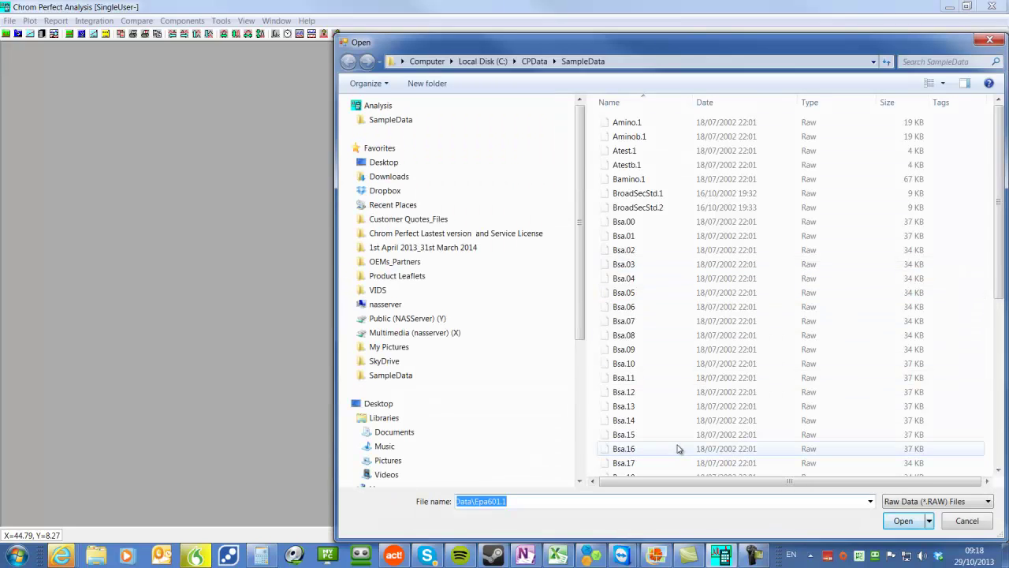
{"action": "left_click", "coordinate": [678, 449]}
{"action": "scroll", "coordinate": [678, 449], "scroll_direction": "down", "scroll_amount": 6}
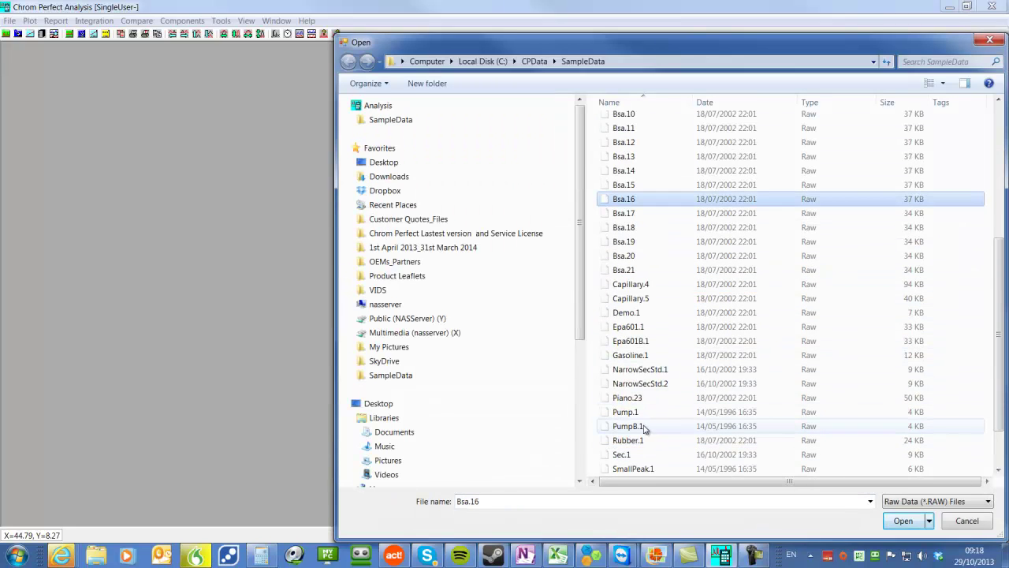
{"action": "left_click", "coordinate": [643, 327]}
{"action": "left_click", "coordinate": [670, 344], "text": "shift"}
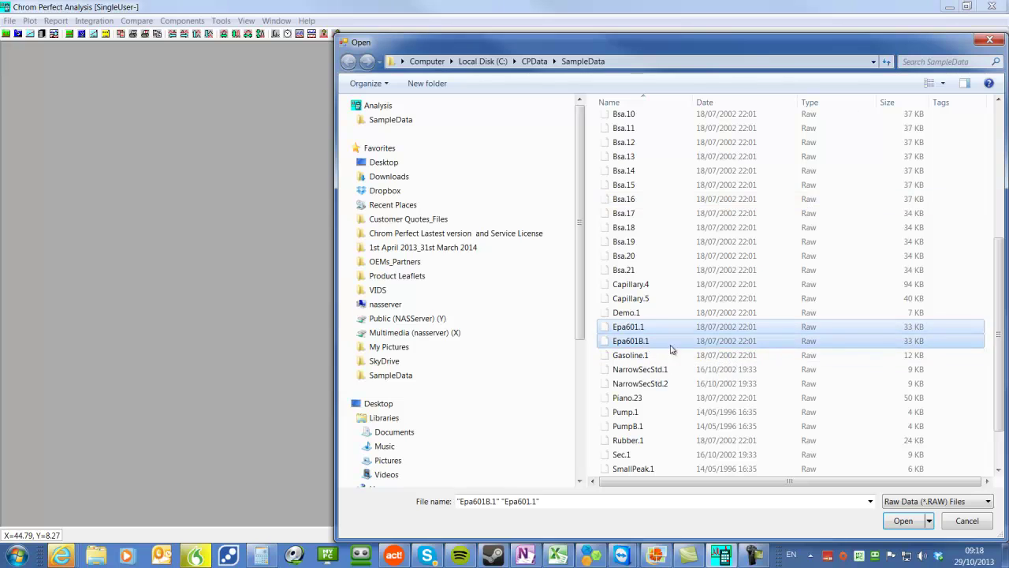
{"action": "left_click", "coordinate": [899, 520]}
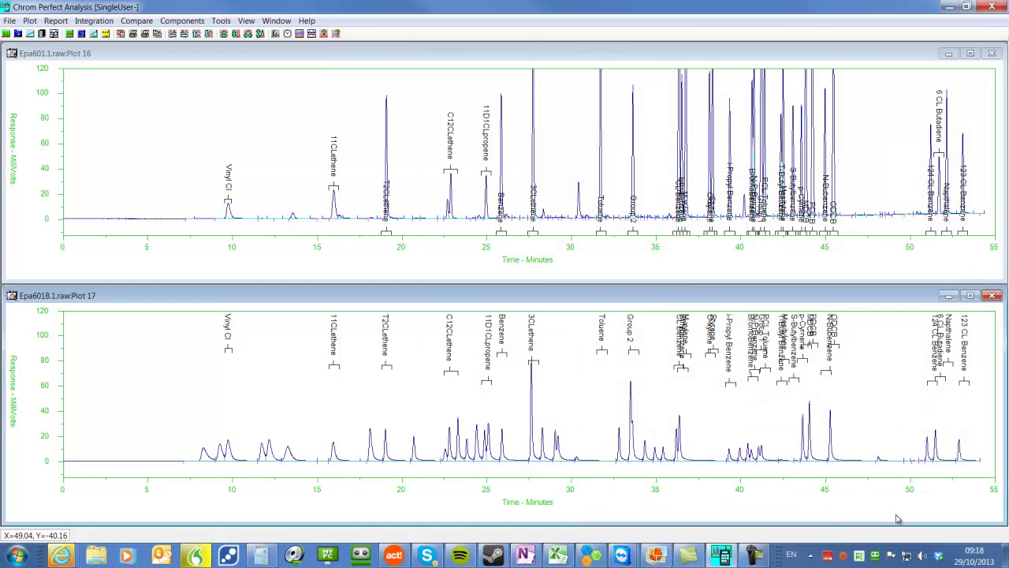
Show the Expansion Map and use it to zoom both tiled plots on Group 2 to M-xylene and on Vinyl Cl to T2CLethene
{"action": "left_click", "coordinate": [145, 25]}
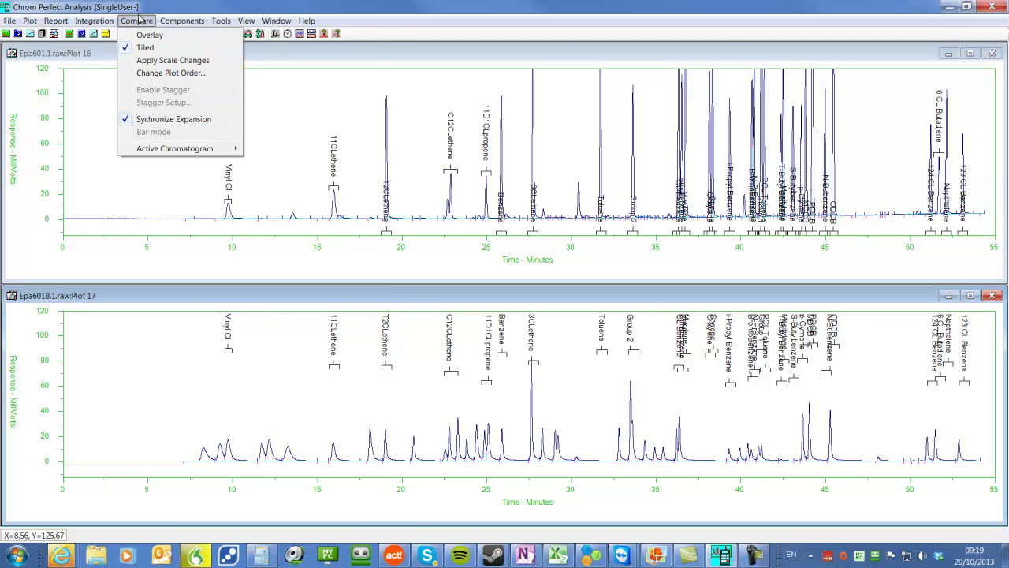
{"action": "left_click", "coordinate": [254, 59]}
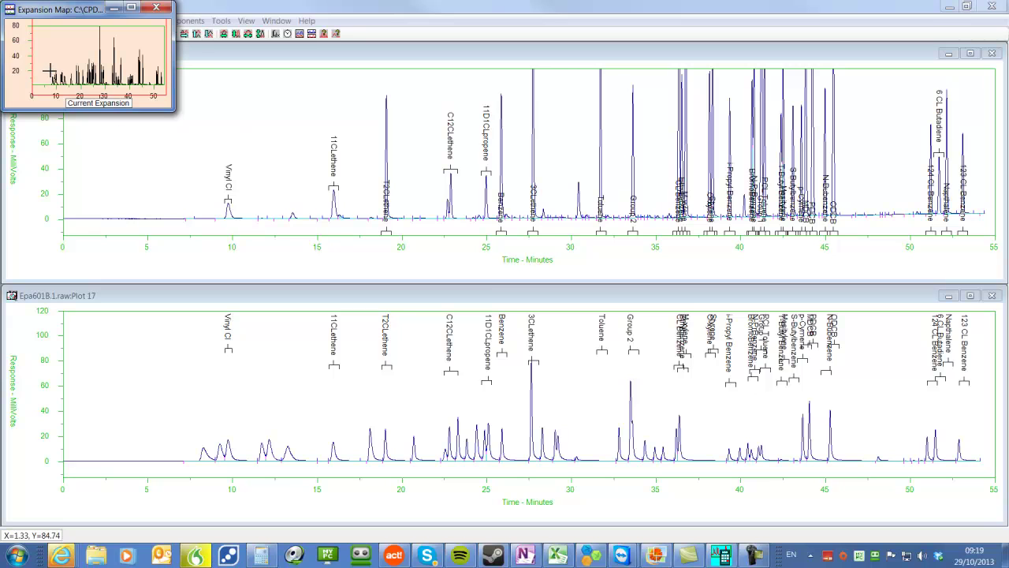
{"action": "left_click_drag", "start_coordinate": [59, 82], "coordinate": [116, 106]}
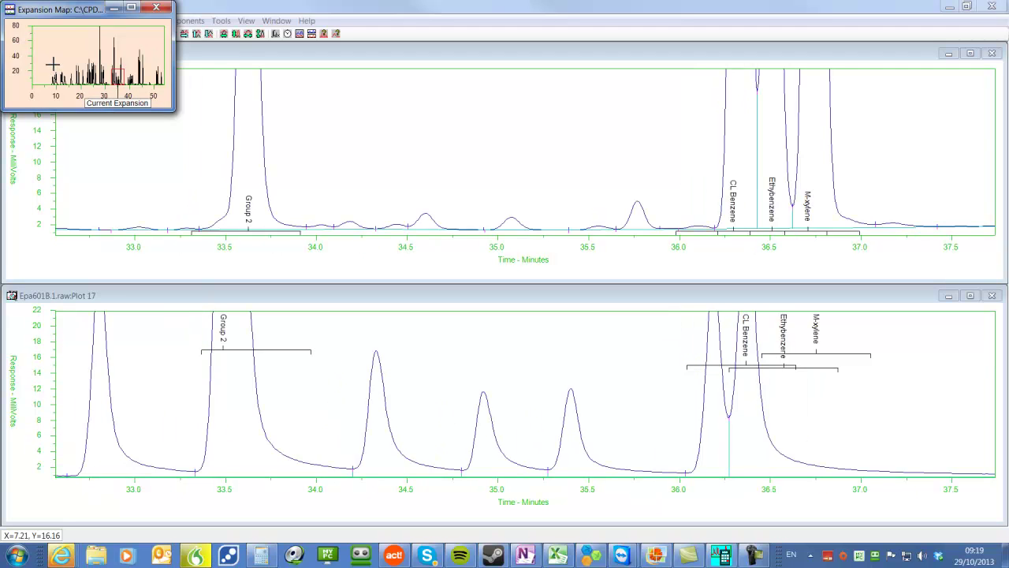
{"action": "left_click_drag", "start_coordinate": [49, 59], "coordinate": [87, 86]}
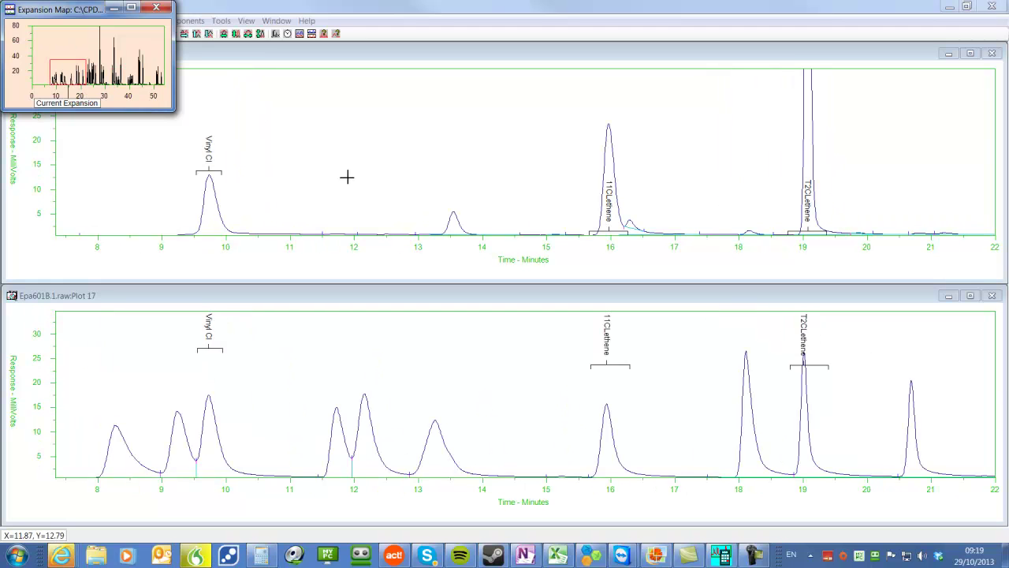
{"action": "left_click_drag", "start_coordinate": [572, 100], "coordinate": [859, 241]}
{"action": "left_click", "coordinate": [795, 204]}
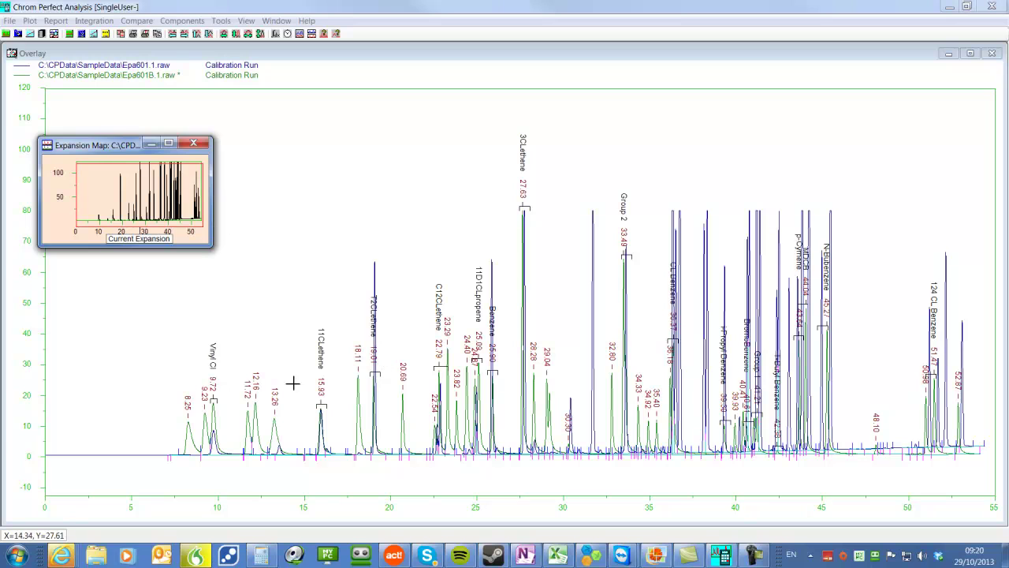
Zoom the overlay in on the 11.72 to 18.11 peaks and slide the expansion along the map to the 37 to 44 minute region
{"action": "left_click_drag", "start_coordinate": [219, 344], "coordinate": [373, 476]}
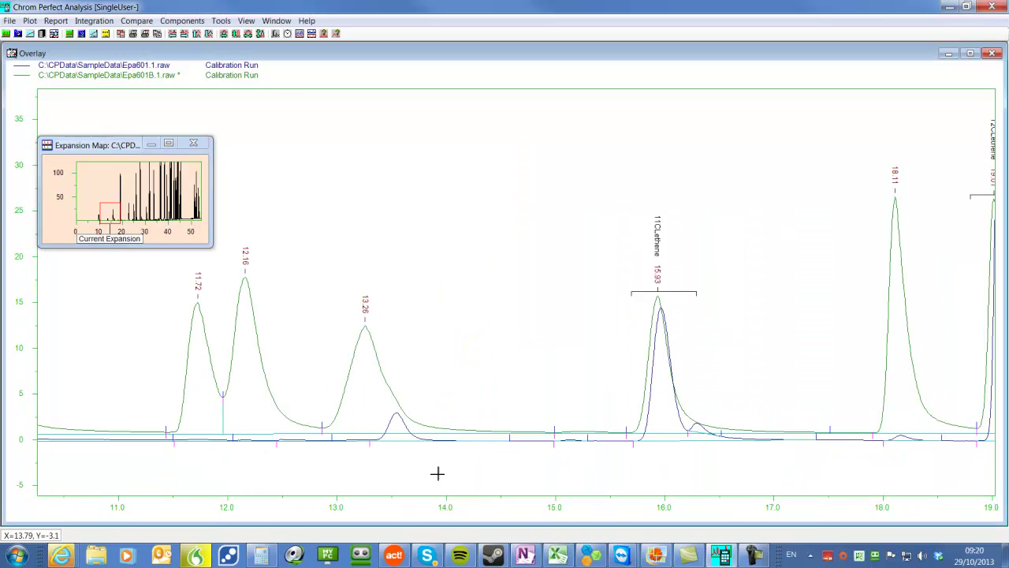
{"action": "left_click", "coordinate": [138, 239]}
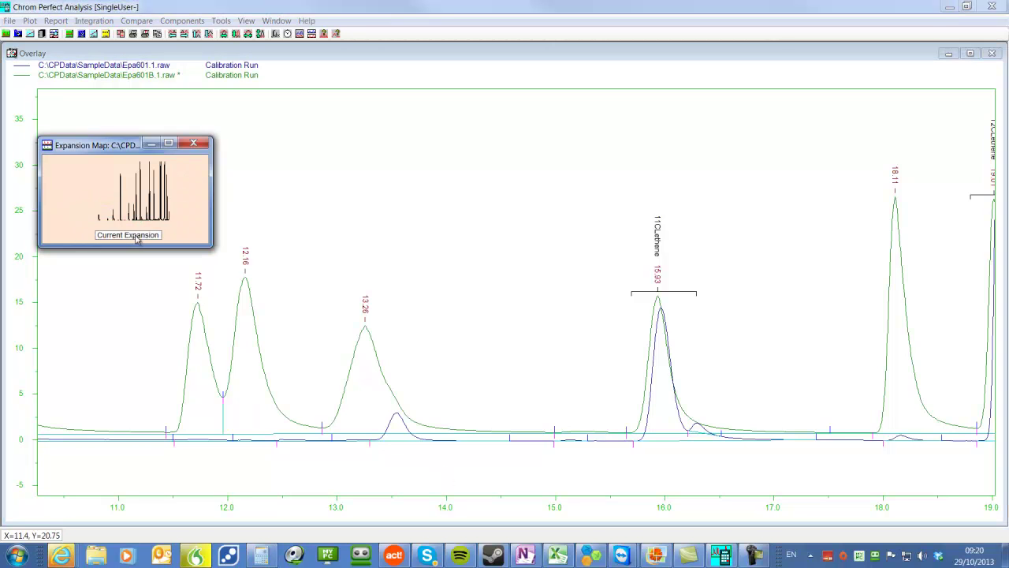
{"action": "left_click", "coordinate": [137, 239]}
{"action": "left_click", "coordinate": [141, 244]}
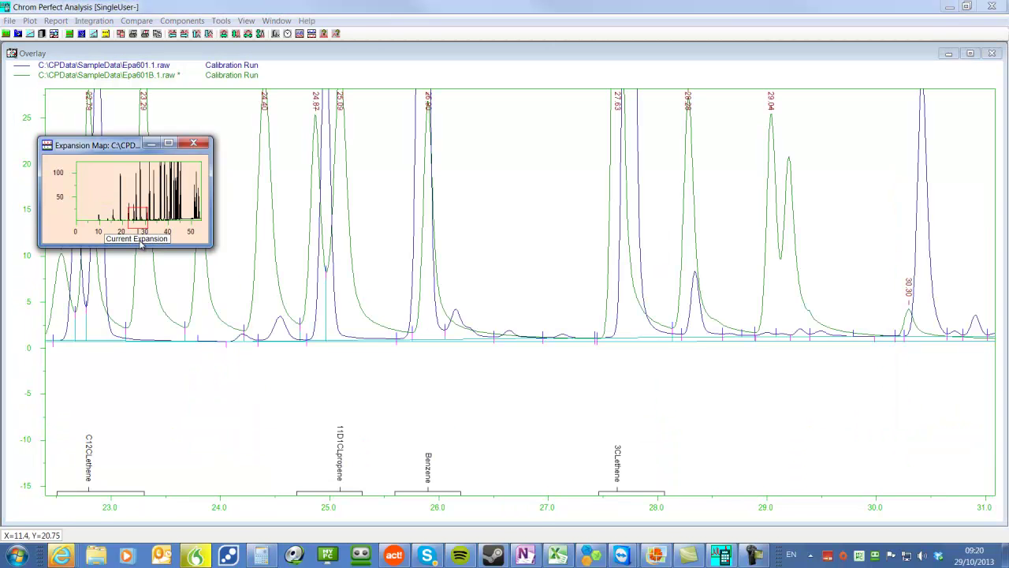
{"action": "left_click", "coordinate": [142, 243]}
{"action": "left_click", "coordinate": [172, 240]}
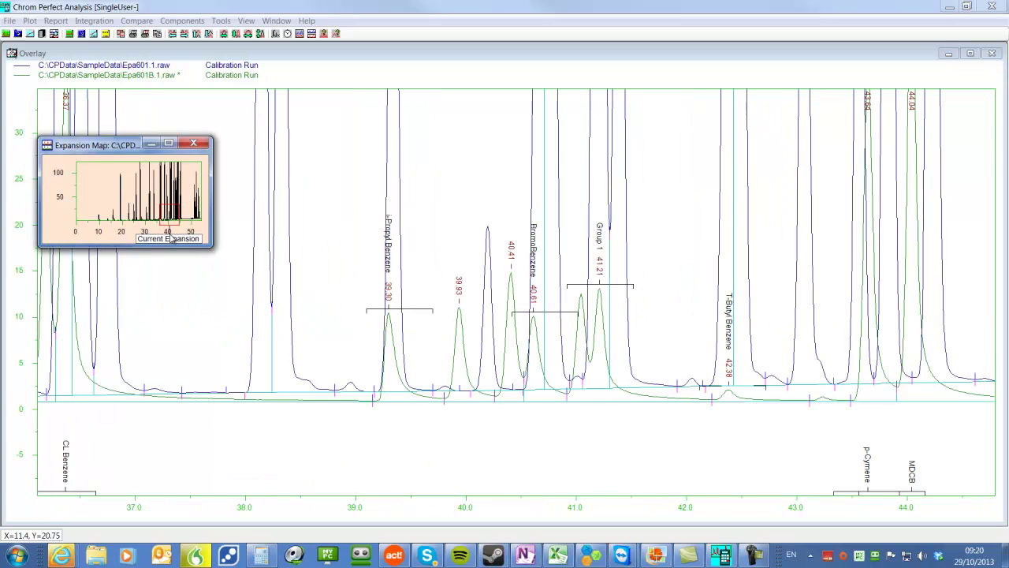